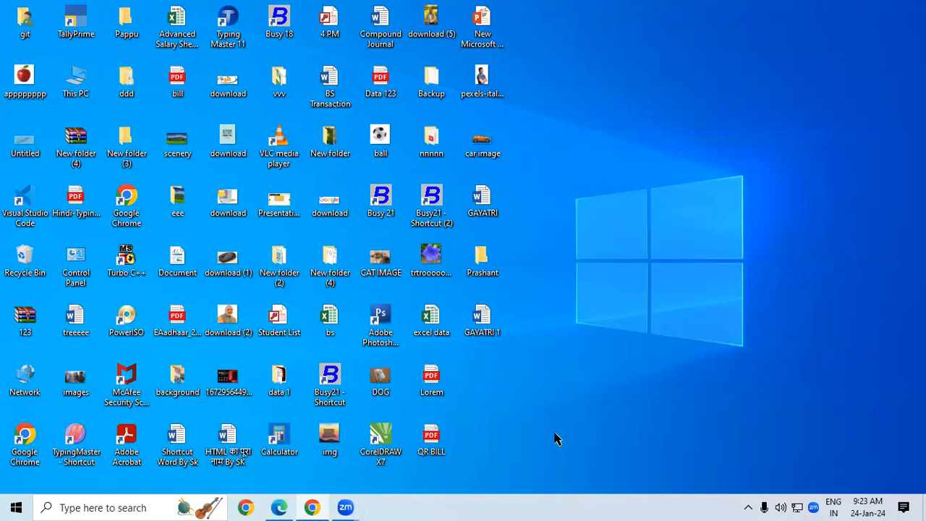
Step: Start Busy 18, accept the security device check, and select the company SHRI RAM BUILDING MATERIAL to open
double_click(282, 22)
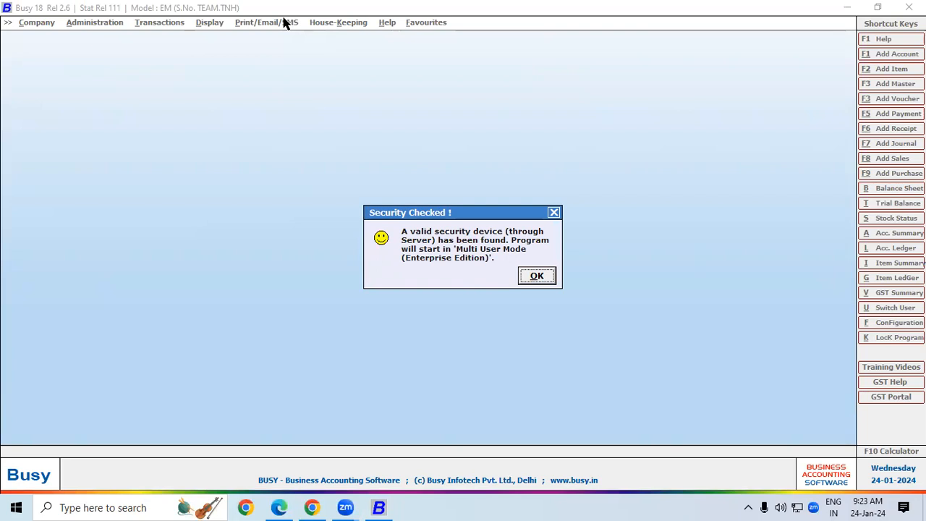
click(546, 277)
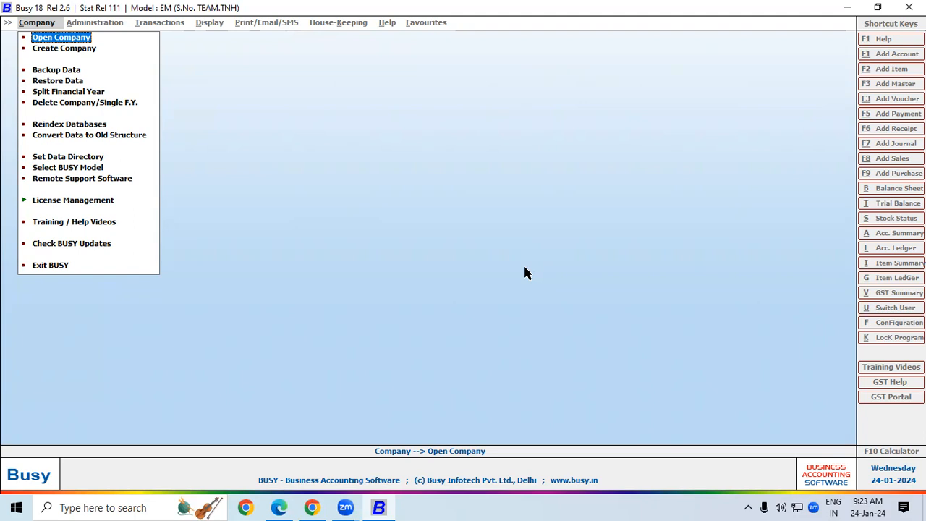
click(74, 42)
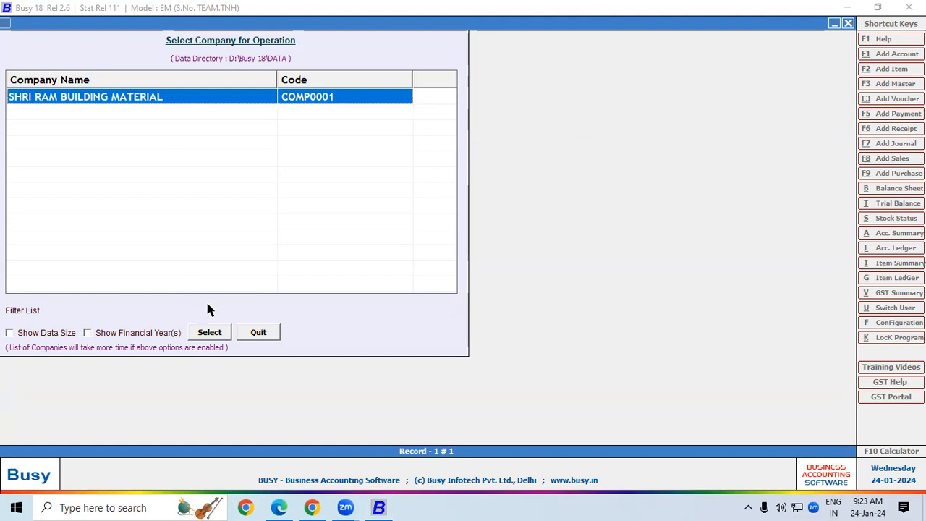
click(209, 331)
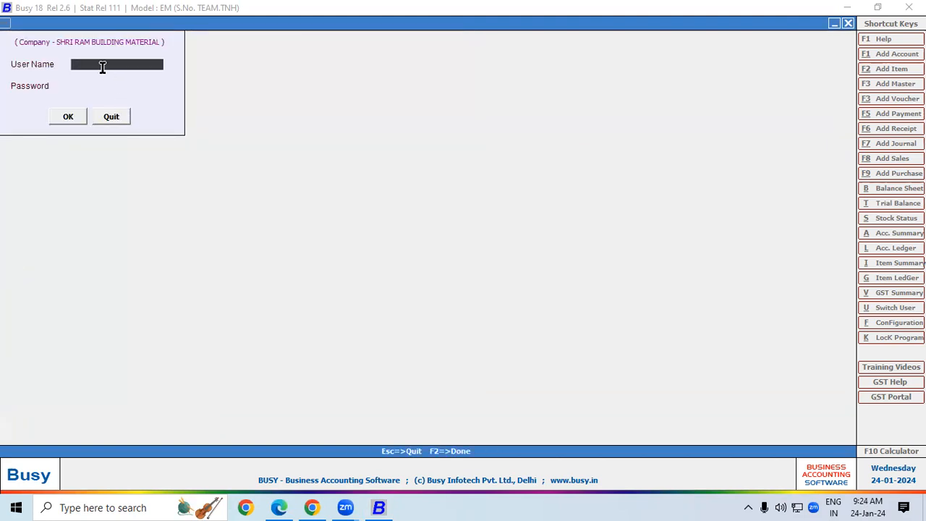
Step: Log in to the company by entering the user name and the account password
text(ram)
key(Return)
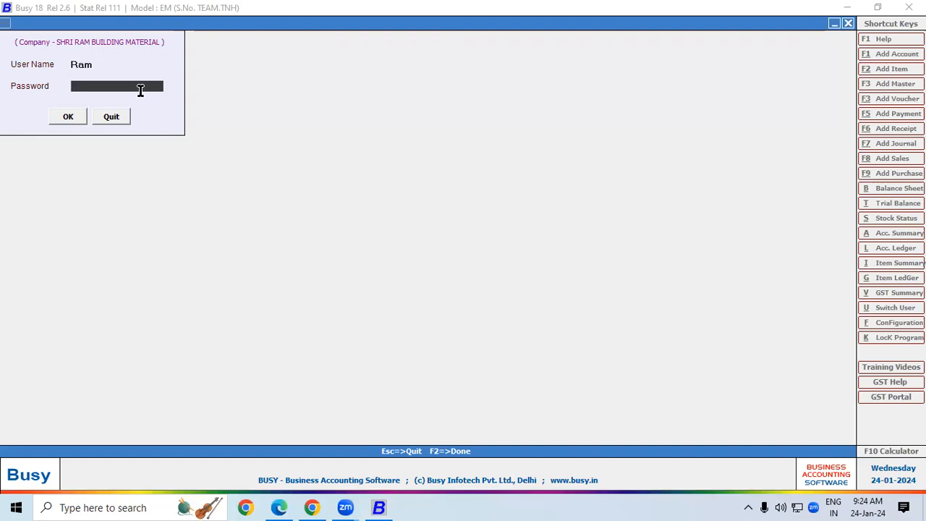
text(***)
key(Return)
key(Return)
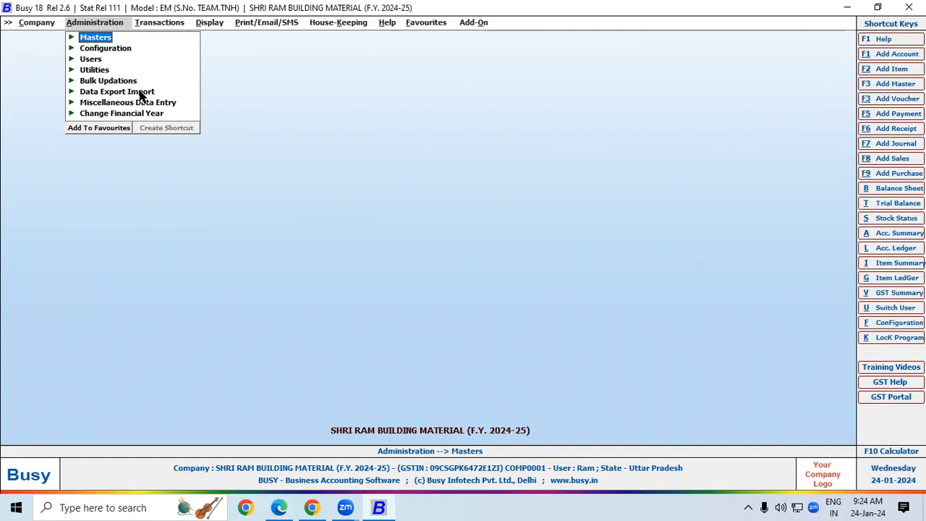
click(751, 397)
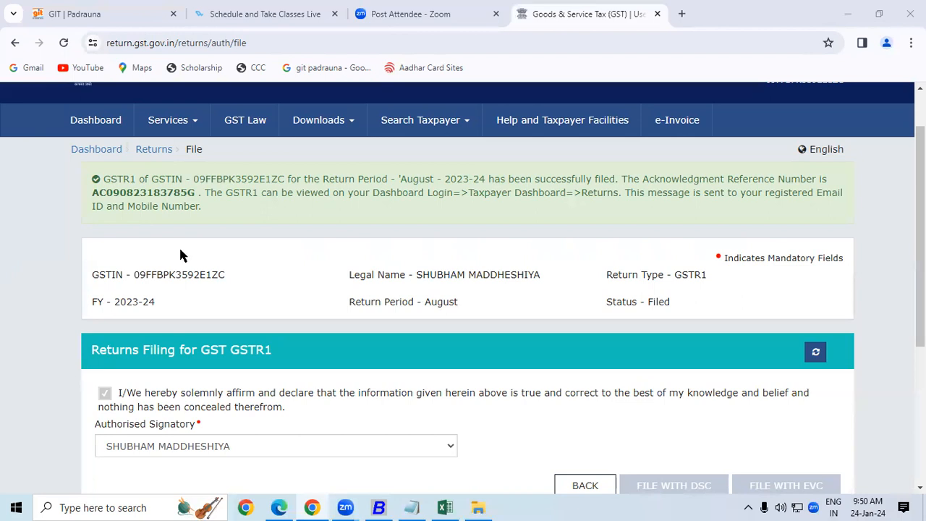
Step: Open the Returns page on the GST portal and search the returns for 2023-24, Quarter 2 (Jul - Sep), August
click(155, 149)
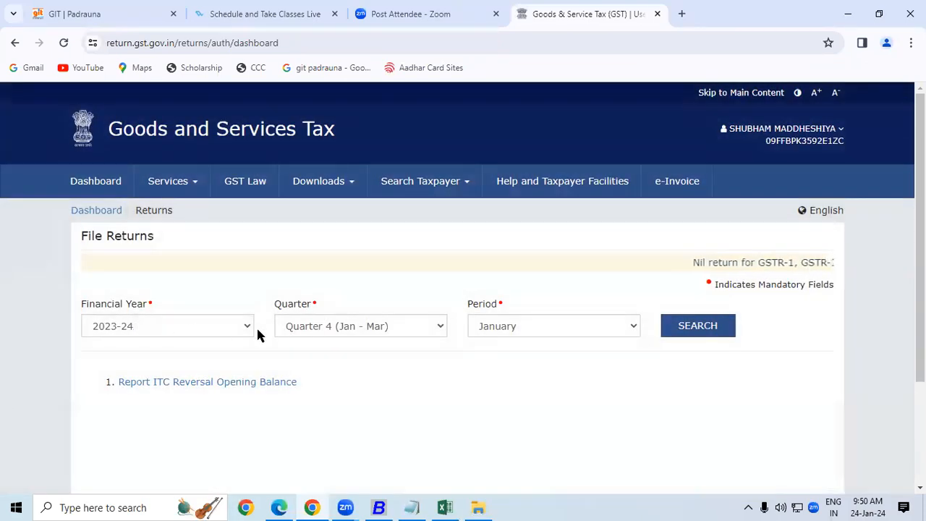
click(359, 325)
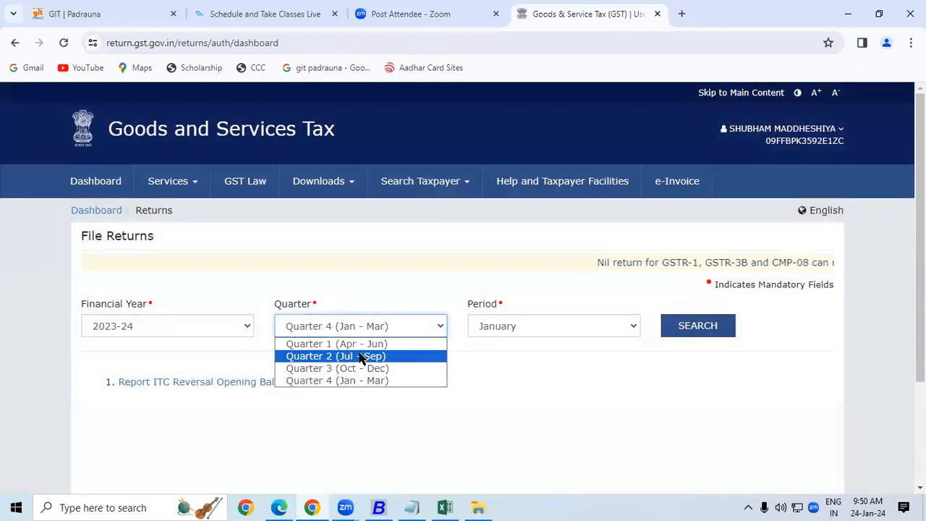
click(361, 358)
click(560, 325)
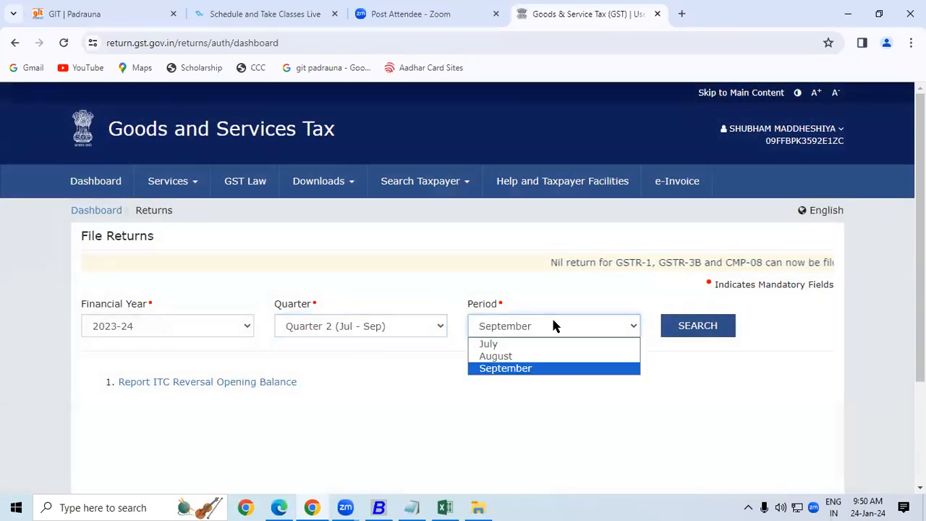
click(536, 357)
click(678, 331)
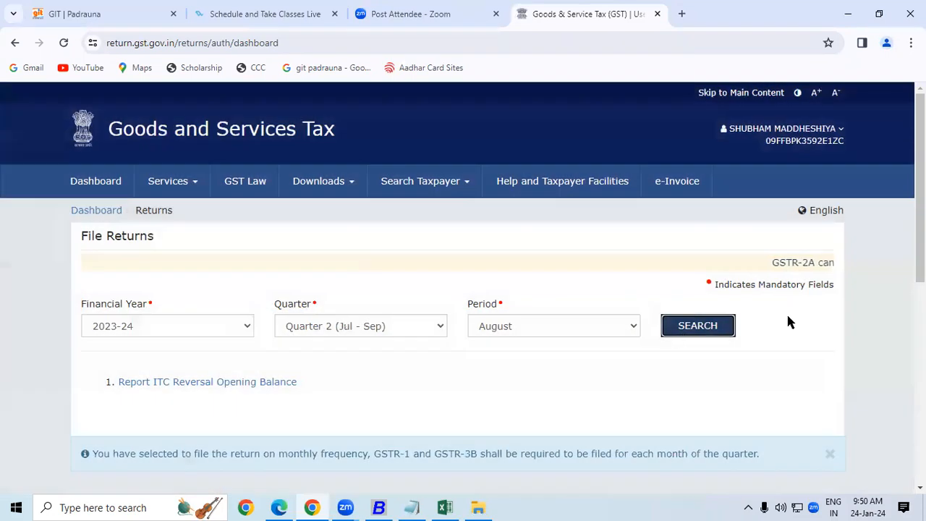
Step: Check the filing status of the GSTR1 return for August
scroll(832, 347, down, 5)
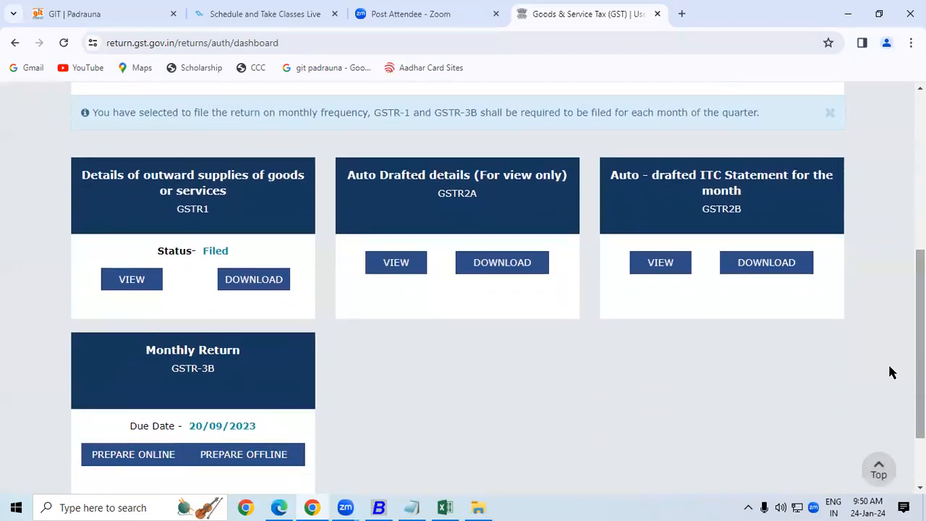
drag(239, 253, 144, 245)
click(178, 269)
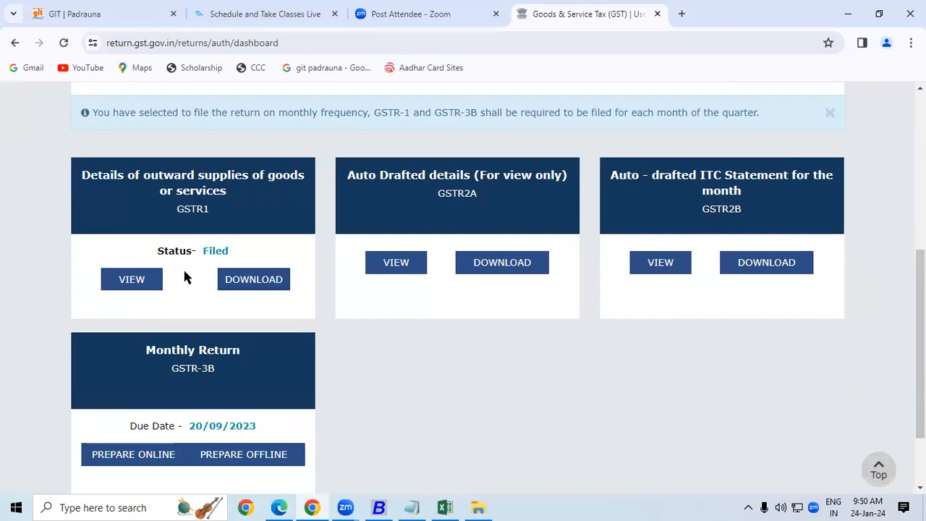
drag(238, 256, 151, 254)
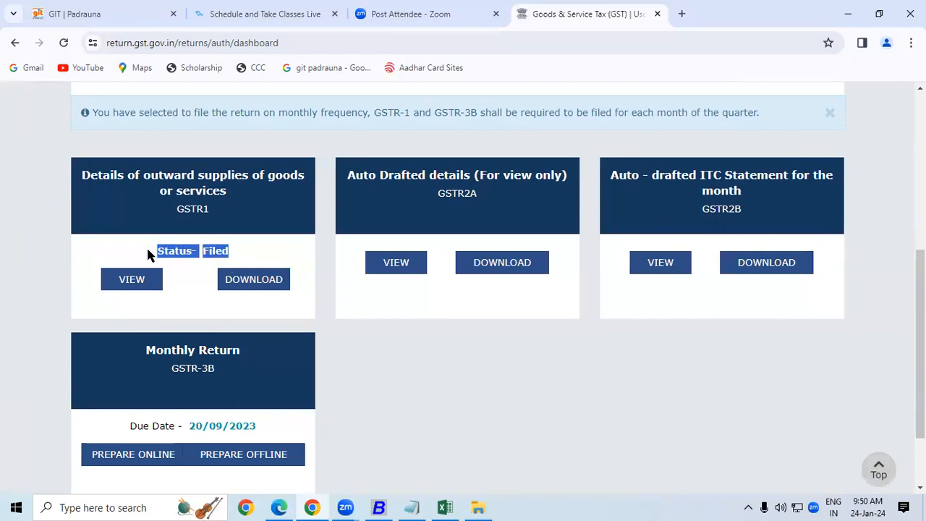
click(172, 278)
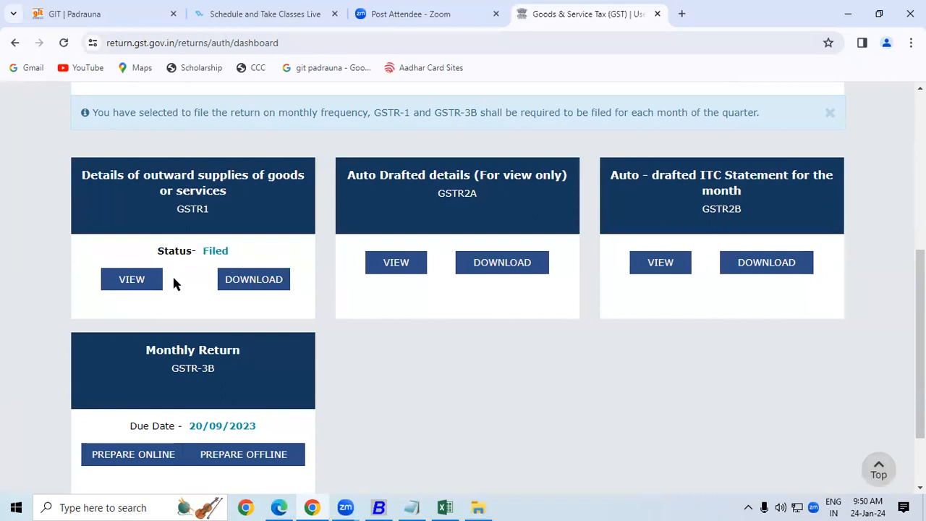
drag(233, 258, 200, 254)
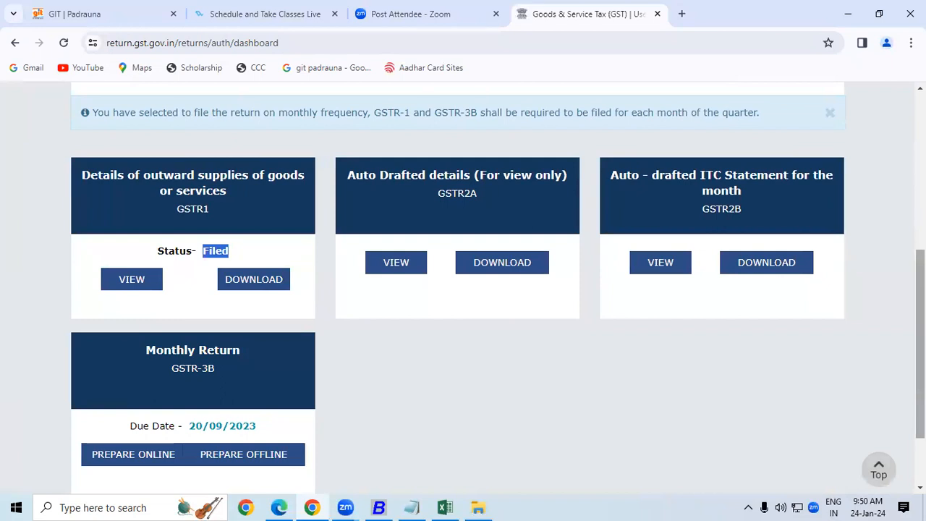
Step: Open offline preparation for the GSTR-3B monthly return and upload the August 2024 GSTR3B JSON file from the Aug folder
scroll(918, 325, down, 2)
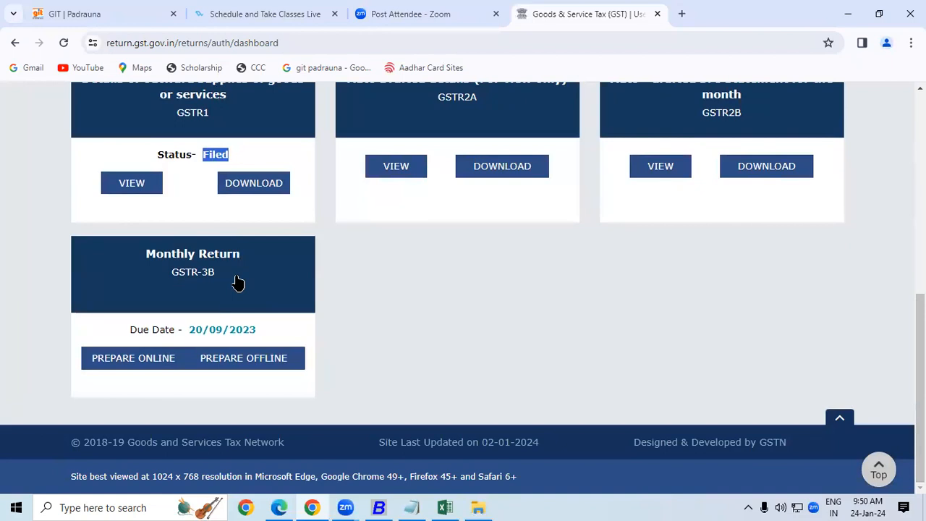
click(235, 365)
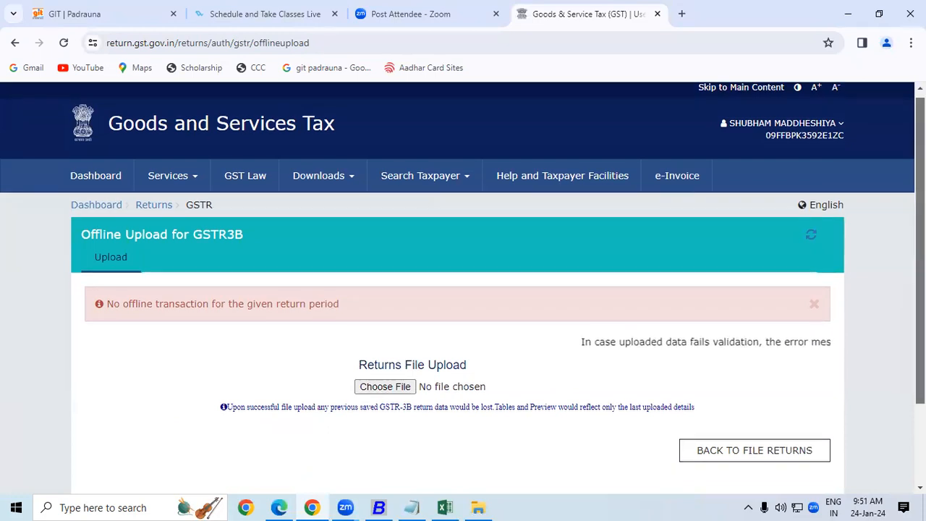
scroll(398, 311, down, 3)
click(385, 282)
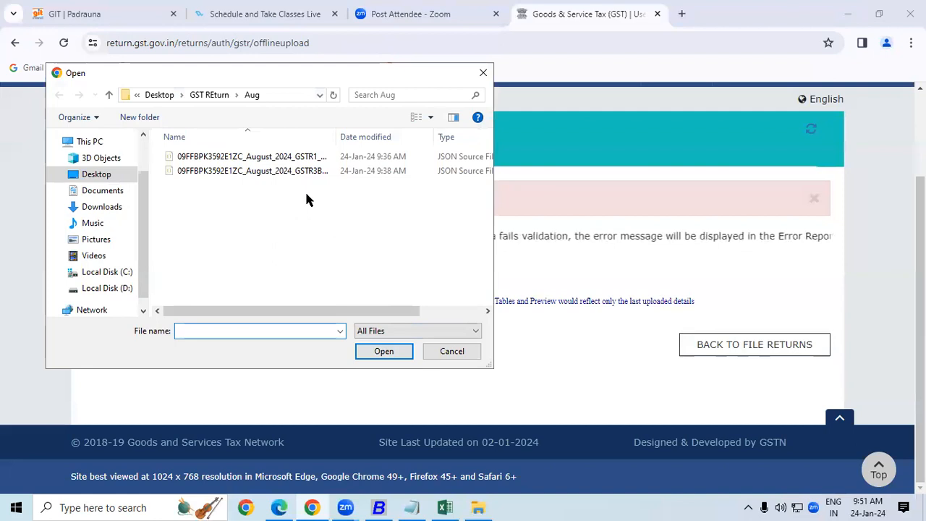
click(307, 172)
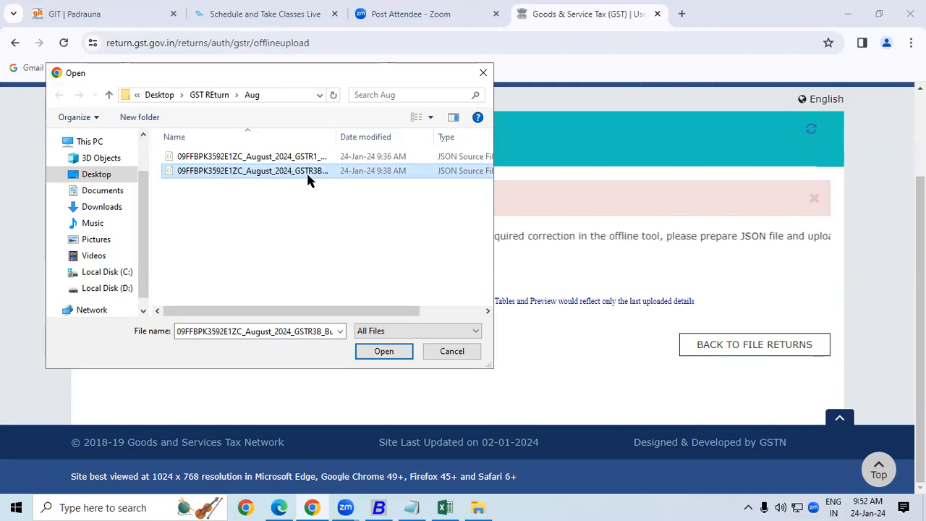
click(363, 351)
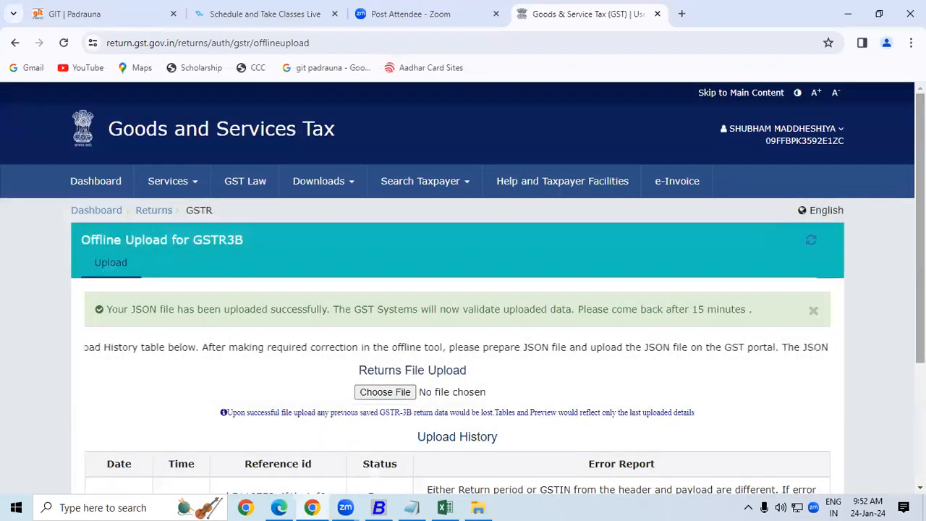
Step: Read the GSTR3B upload message and refresh the upload history to check the file's validation
scroll(426, 367, down, 3)
drag(142, 160, 750, 176)
click(336, 161)
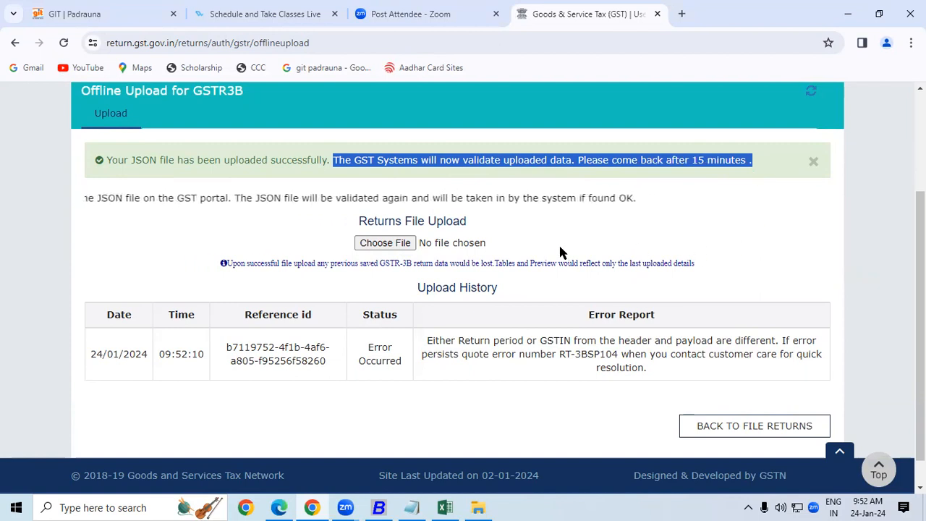
click(814, 96)
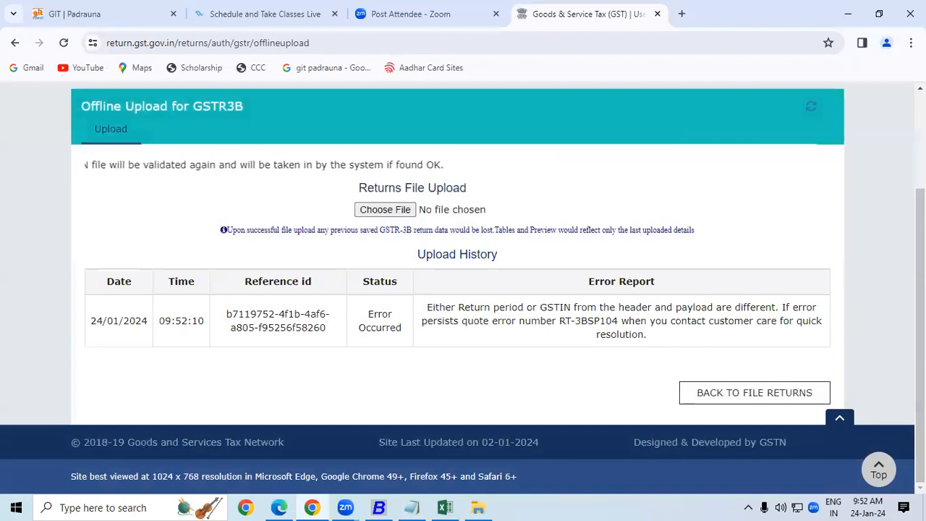
Step: Go back to the taxpayer dashboard and open the File Returns page
scroll(437, 221, up, 2)
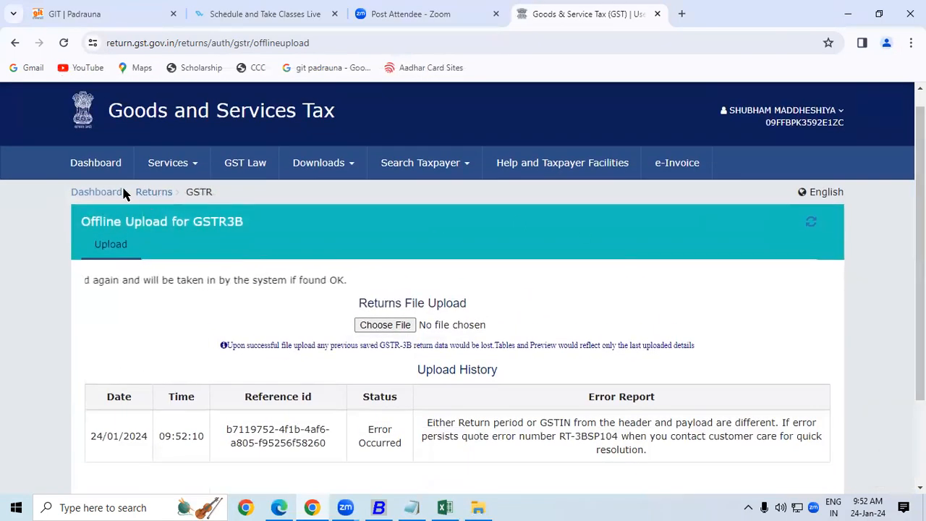
click(105, 192)
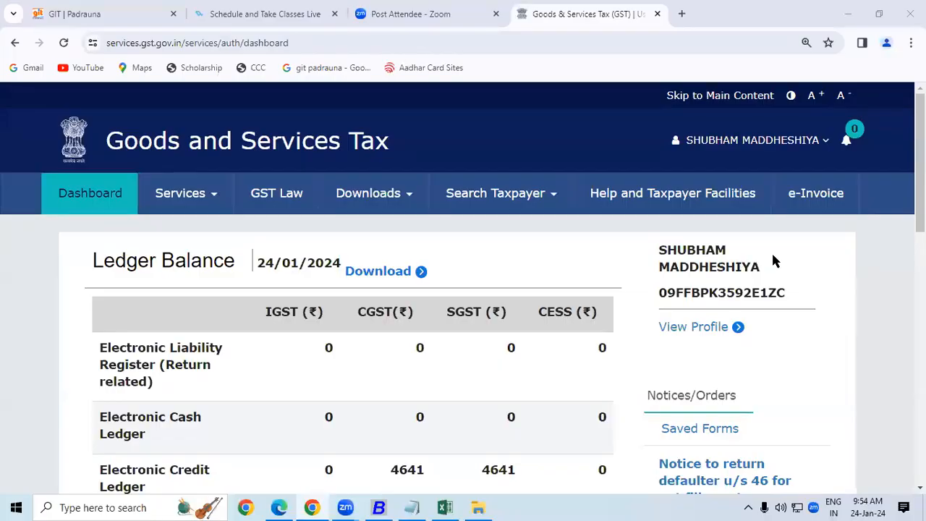
drag(920, 221, 886, 348)
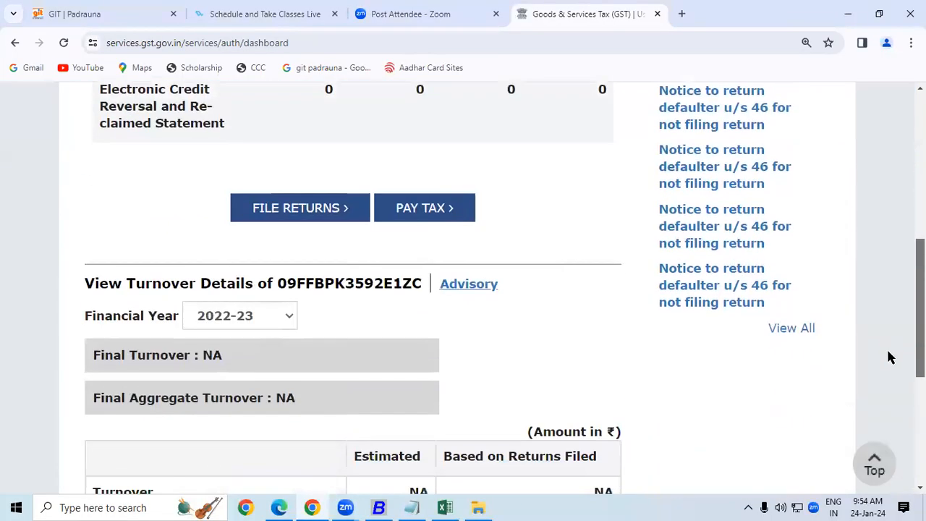
click(295, 216)
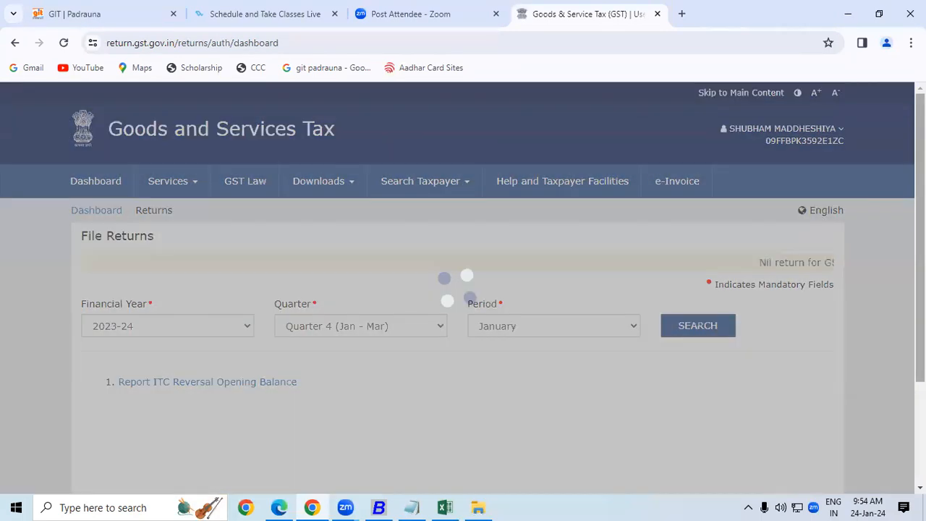
Step: Search the returns for 2023-24 with Quarter 2 (Jul - Sep) and the August period
scroll(381, 228, down, 2)
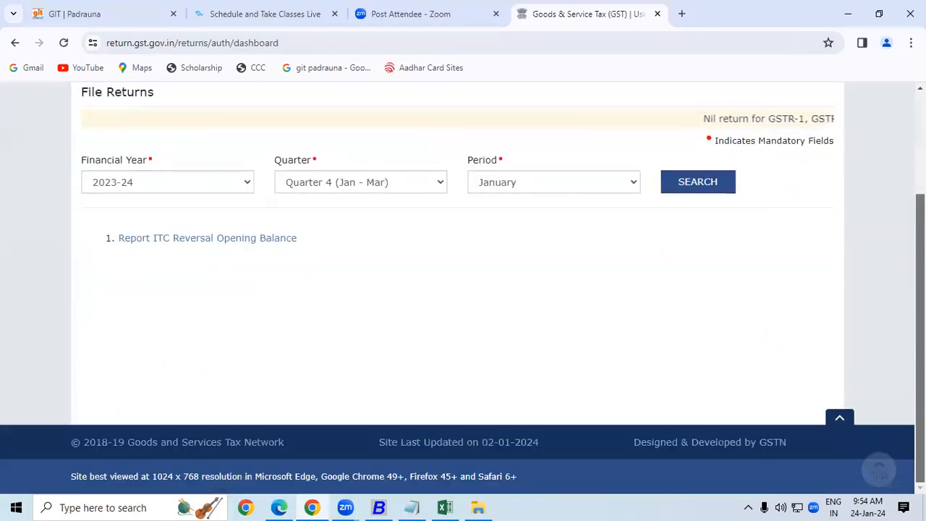
click(337, 182)
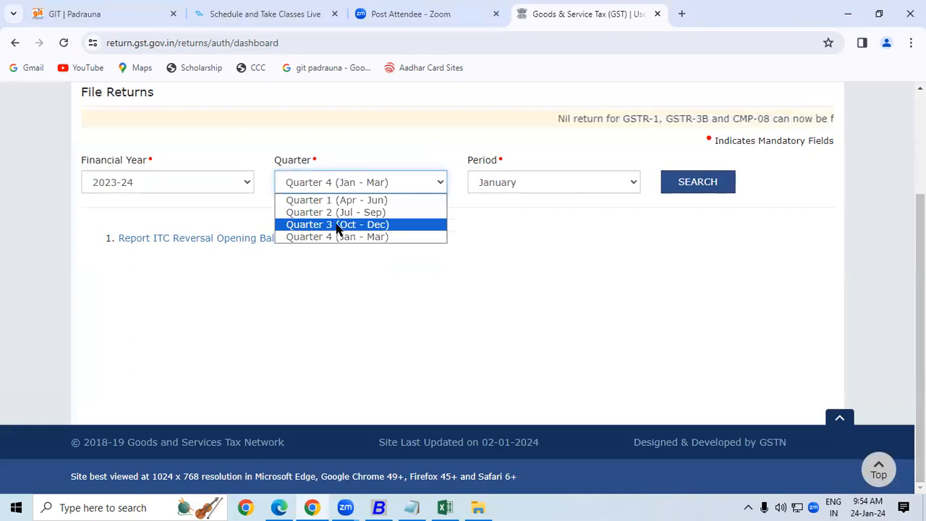
click(341, 213)
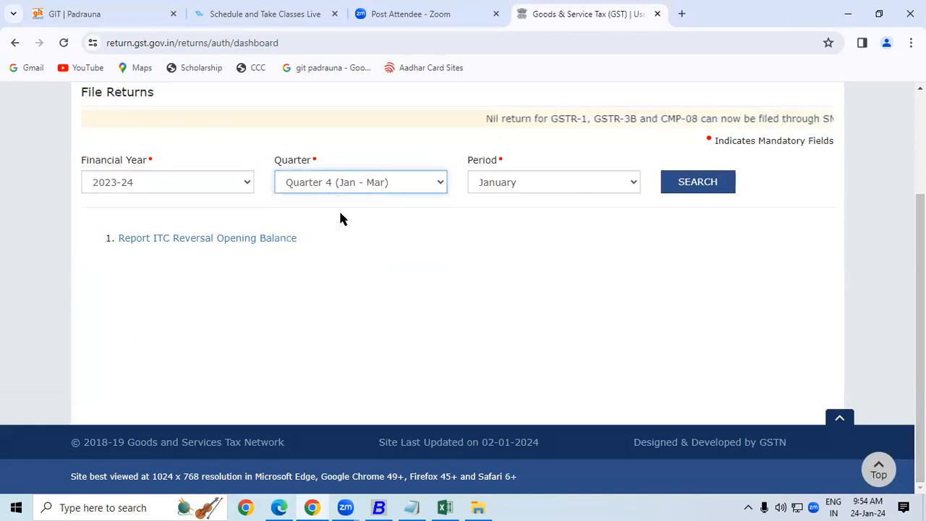
click(512, 185)
click(510, 213)
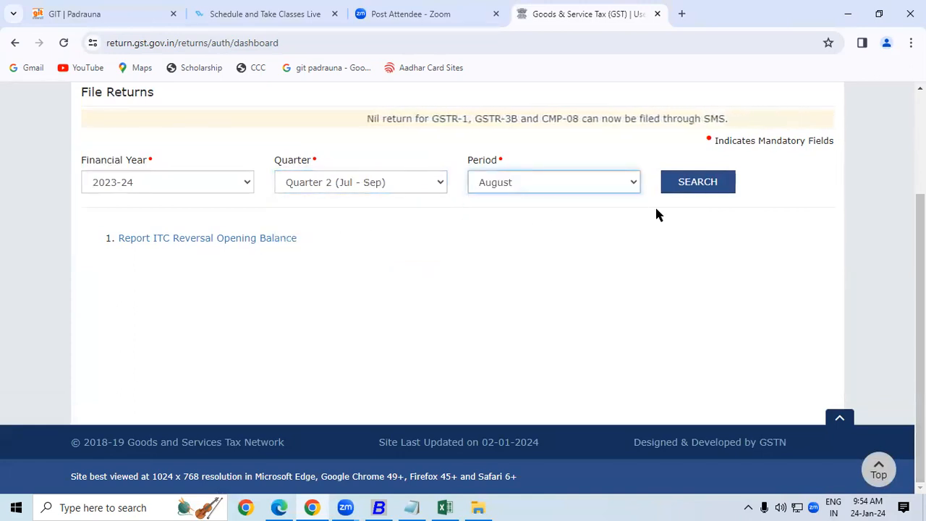
click(715, 183)
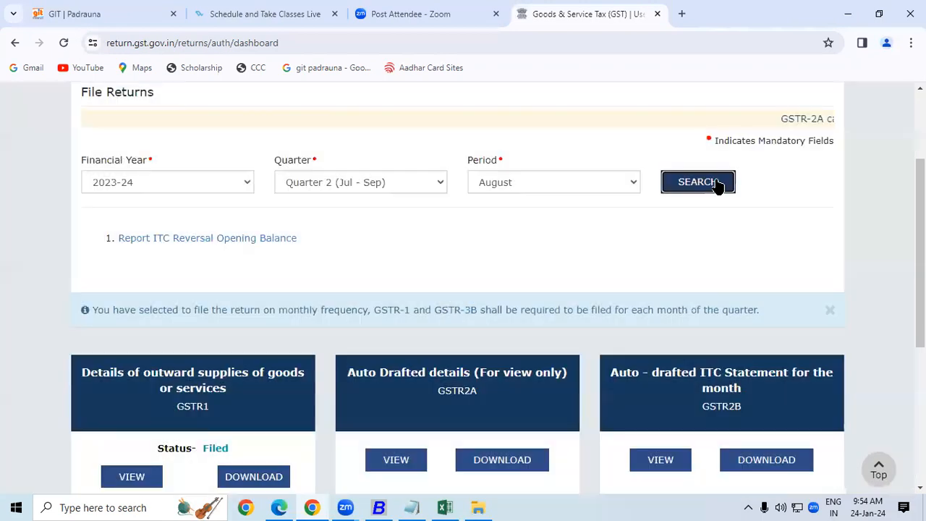
Step: Open the GSTR-3B monthly return form and dismiss its system generated summary
scroll(889, 369, down, 4)
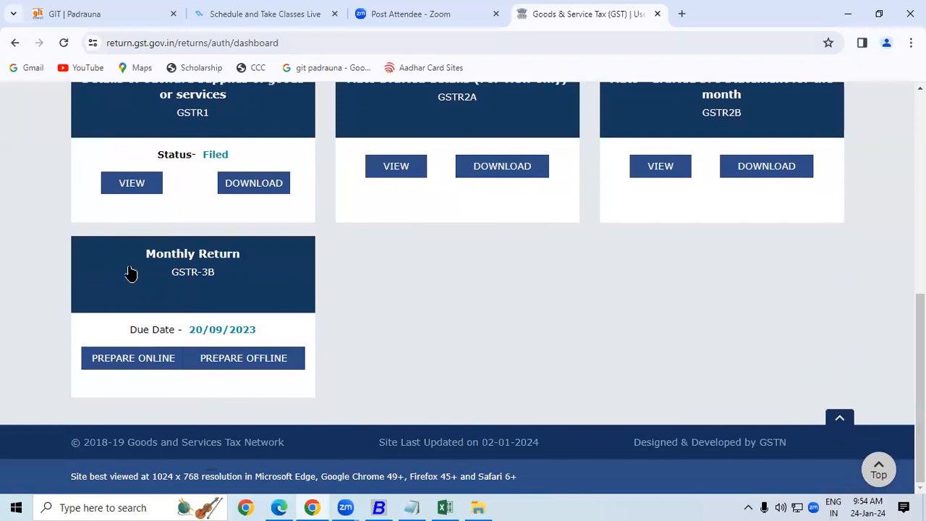
click(210, 286)
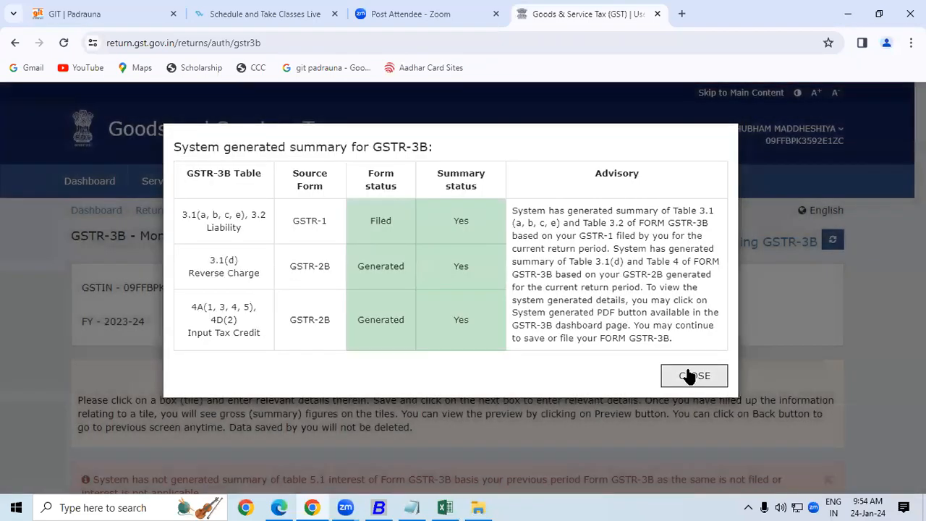
click(691, 374)
scroll(457, 288, down, 6)
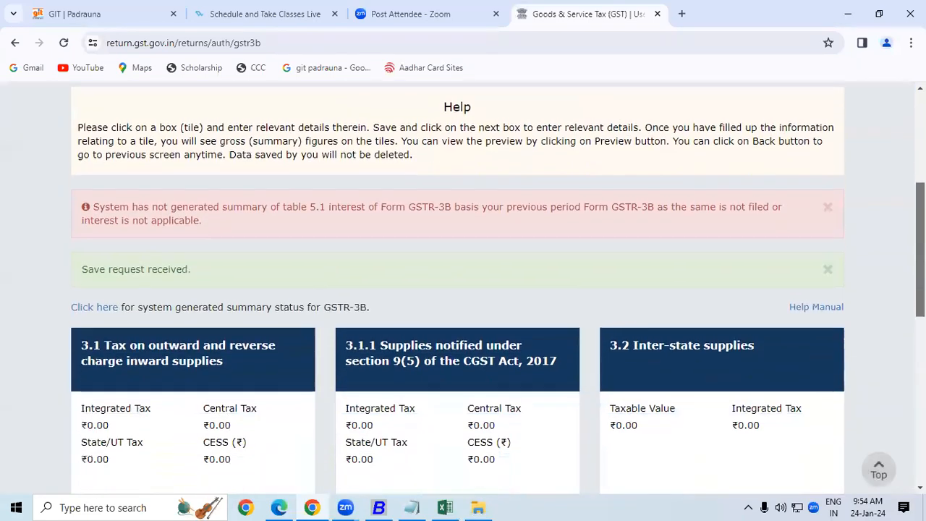
Step: Review the GSTR-3B tiles, including Eligible ITC and the interest and late fee for the previous tax period
scroll(457, 287, down, 2)
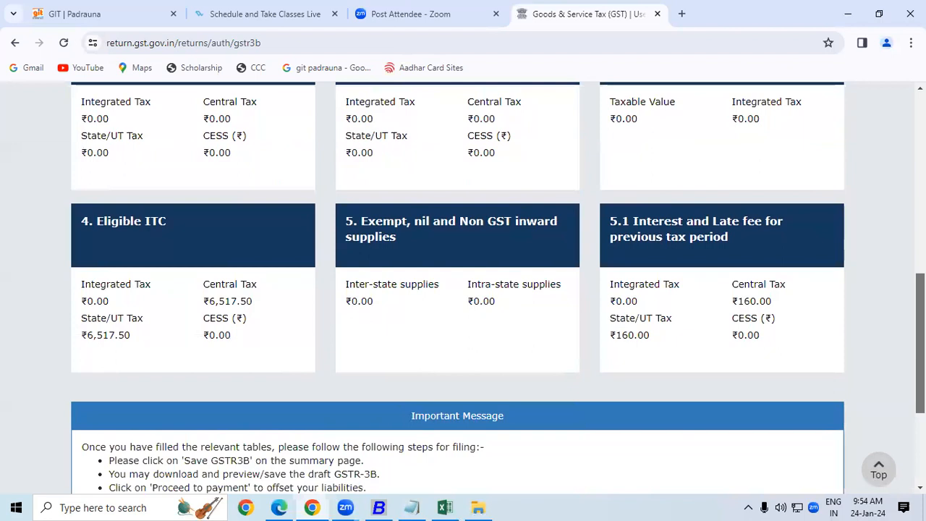
scroll(457, 288, up, 3)
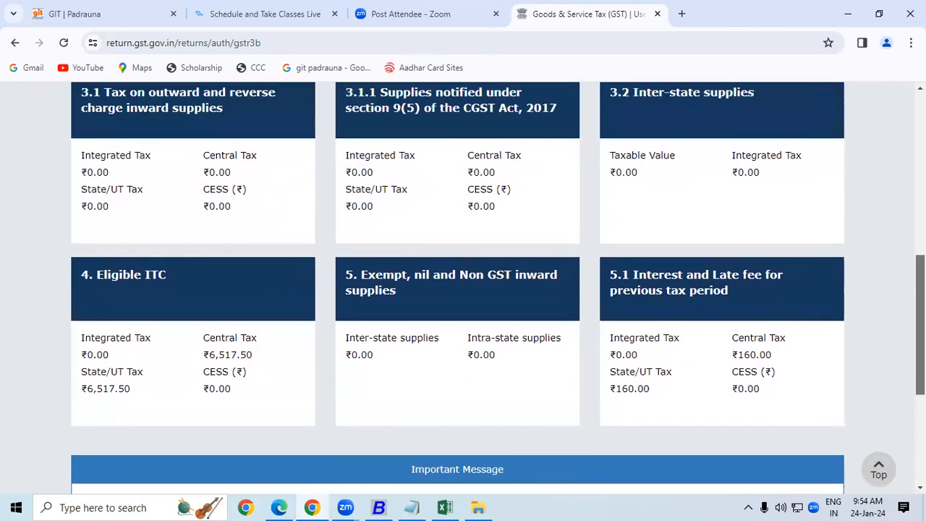
scroll(457, 288, down, 2)
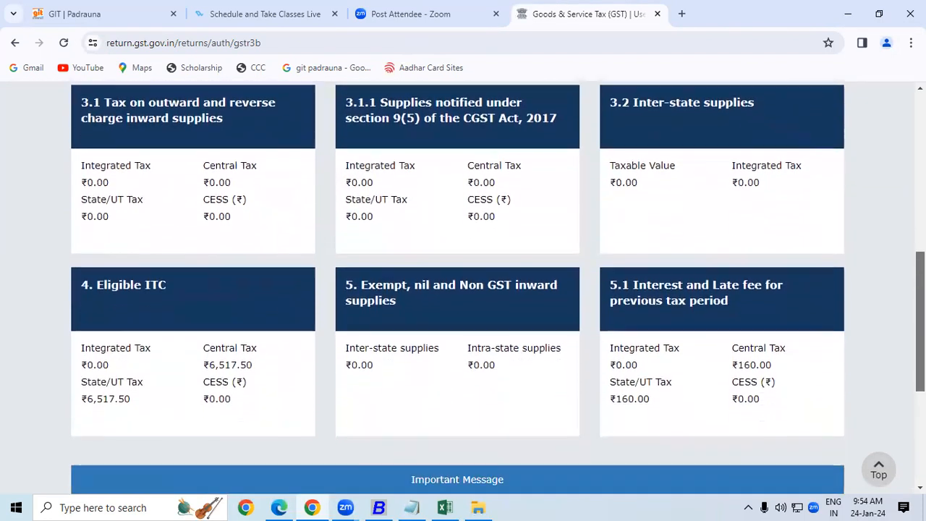
scroll(457, 288, down, 1)
scroll(457, 288, down, 1)
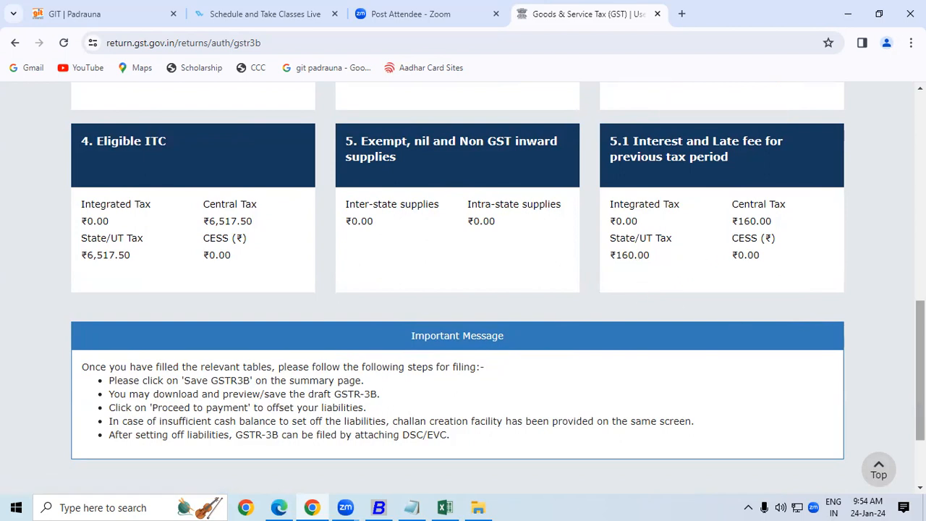
scroll(920, 362, up, 3)
scroll(463, 289, up, 2)
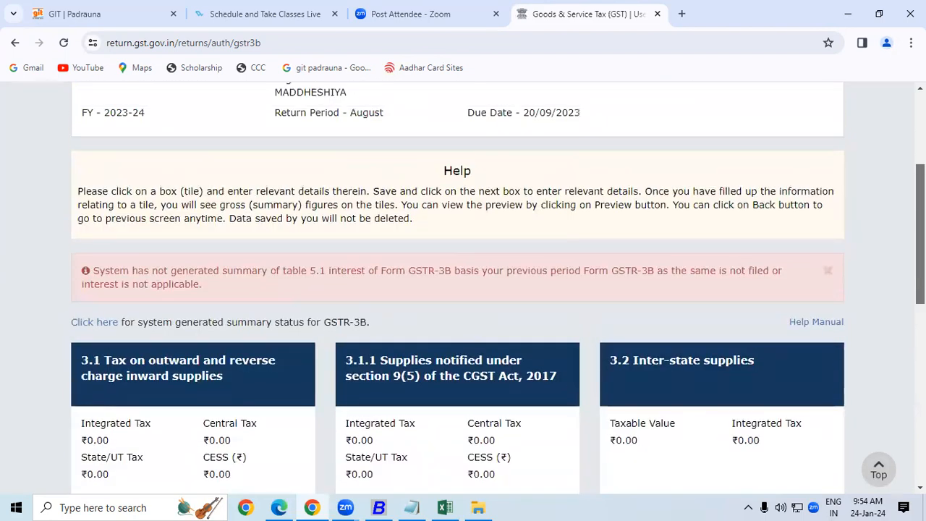
scroll(463, 289, down, 8)
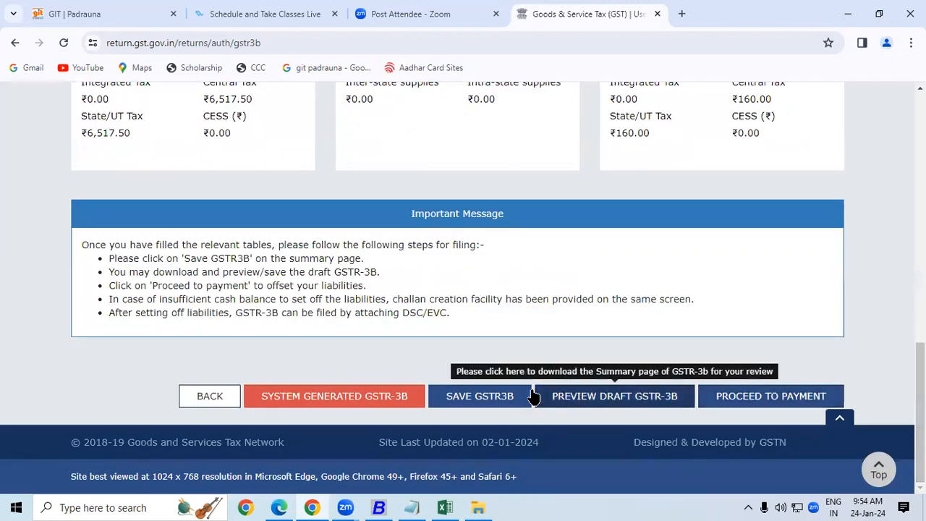
Step: Save the GSTR-3B details and read the resulting status message above the tiles
click(501, 394)
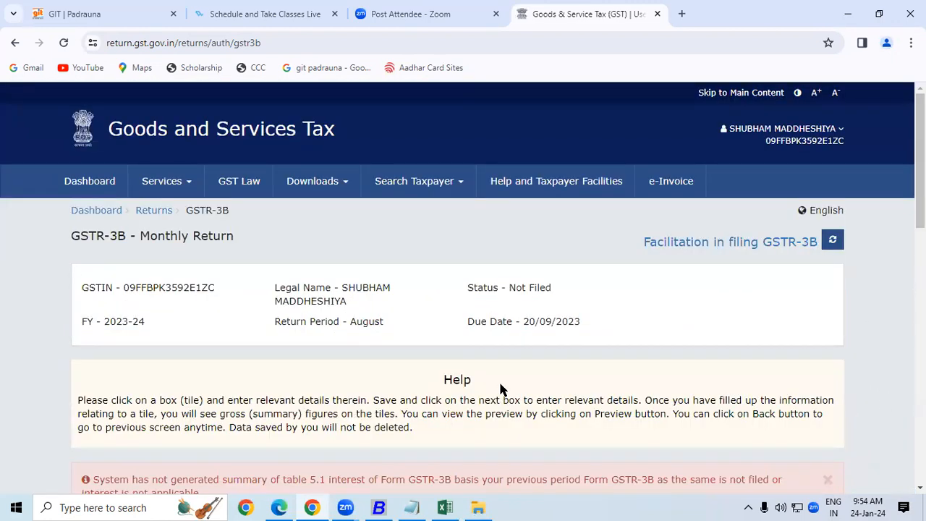
scroll(642, 251, down, 5)
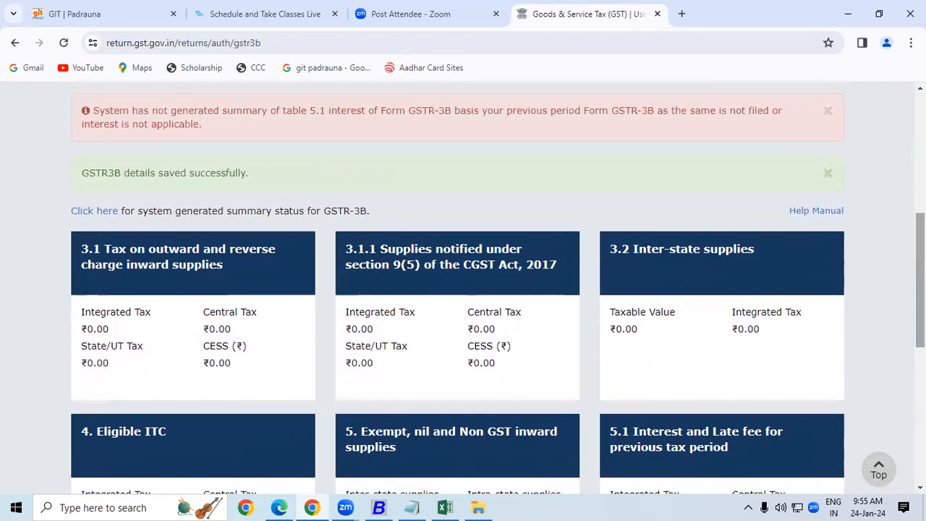
drag(82, 172, 254, 179)
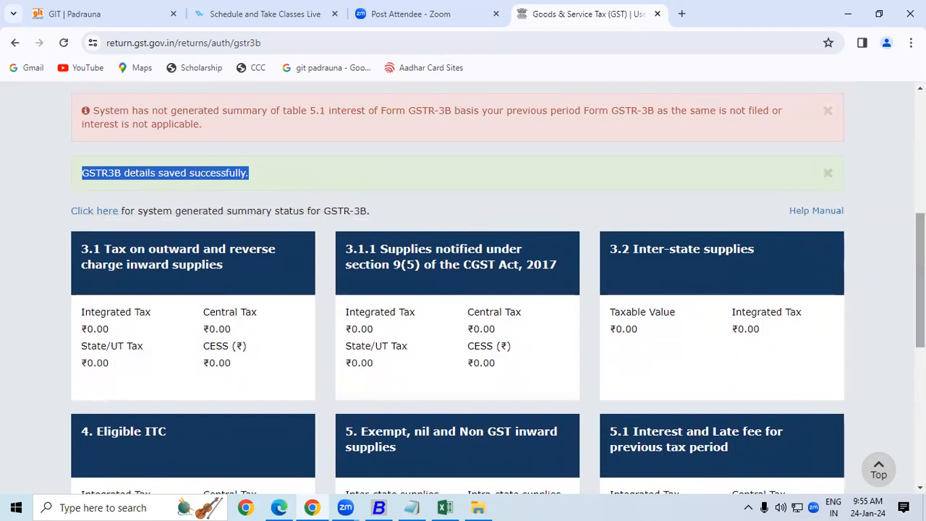
Step: Proceed to the payment of tax for the return and check the late fees payable for Central Tax and State/UT Tax
scroll(463, 290, down, 5)
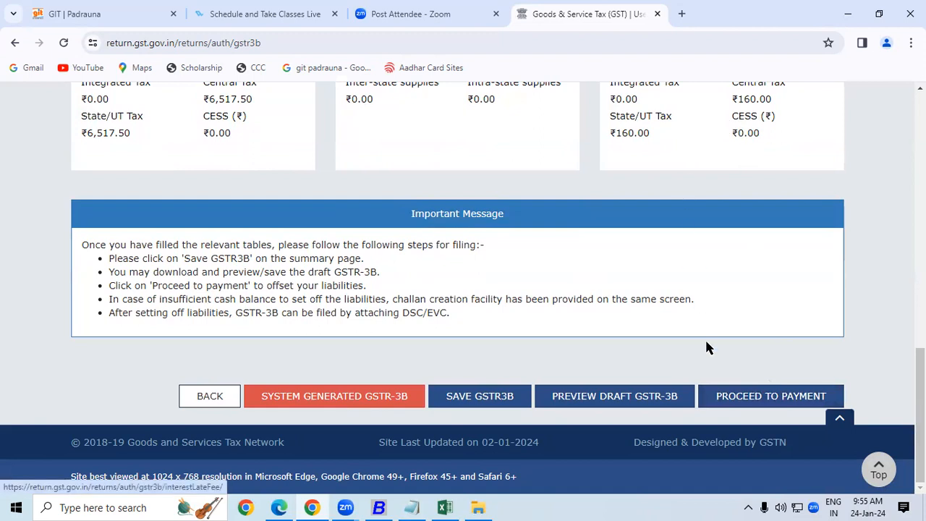
click(769, 398)
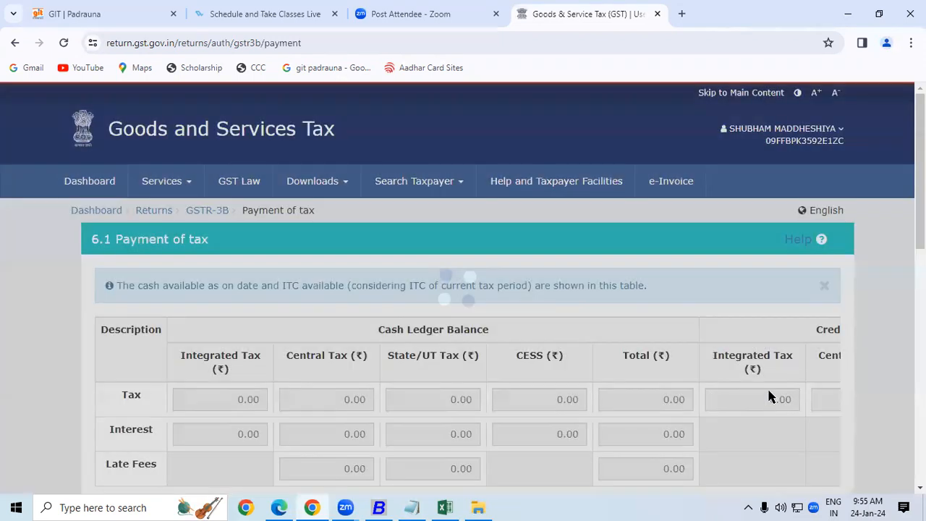
scroll(768, 397, down, 3)
scroll(901, 412, down, 5)
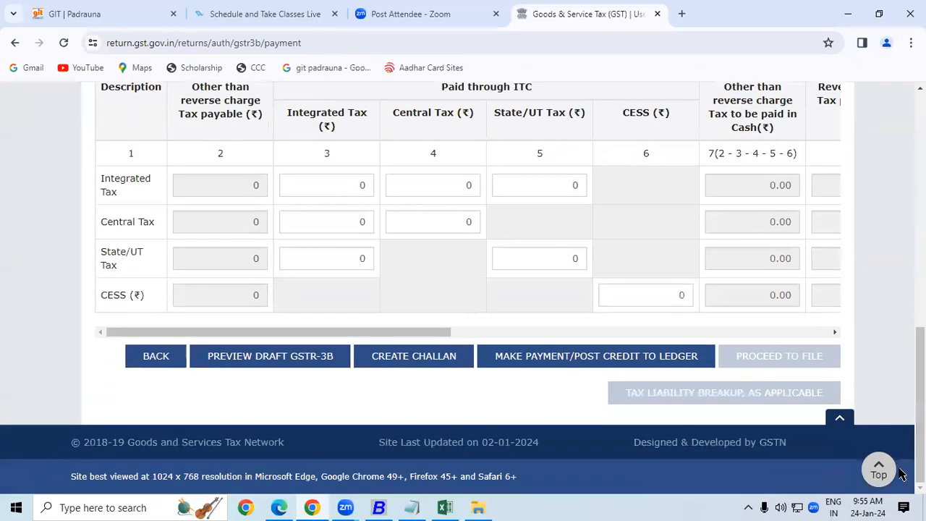
drag(351, 332, 658, 351)
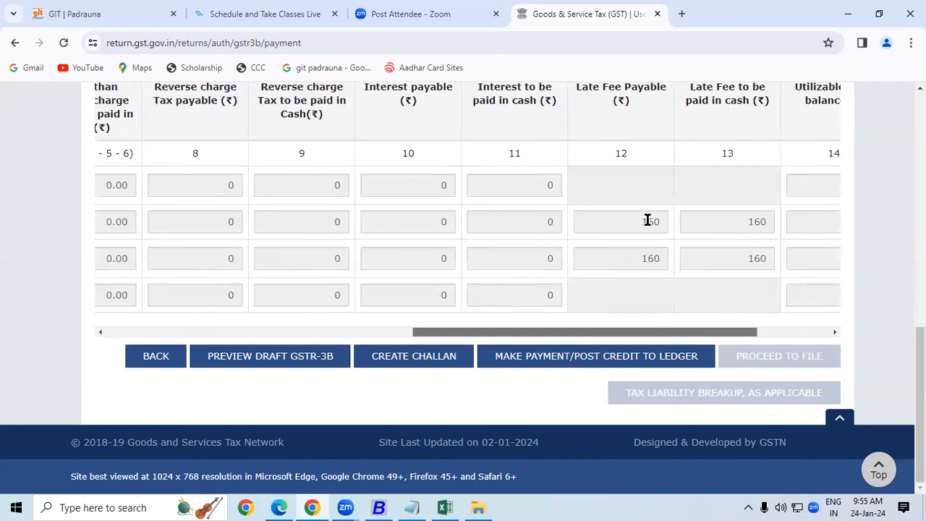
drag(642, 221, 670, 234)
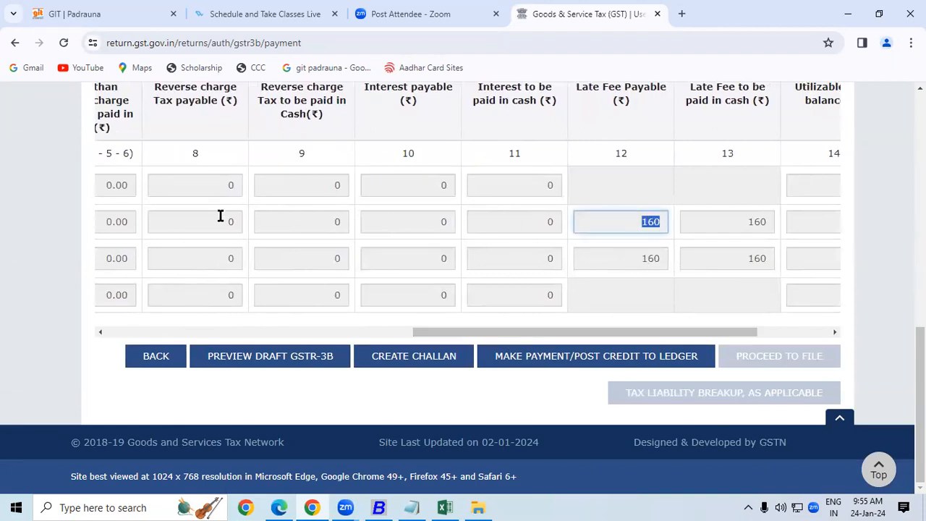
drag(641, 258, 658, 262)
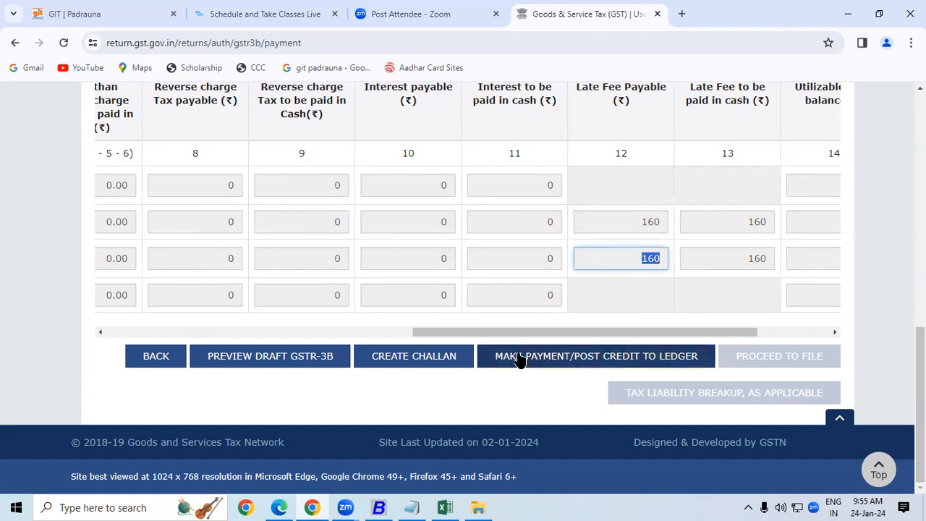
Step: Post the payment to the ledger, agree to create a challan, and review its deposit details
click(625, 359)
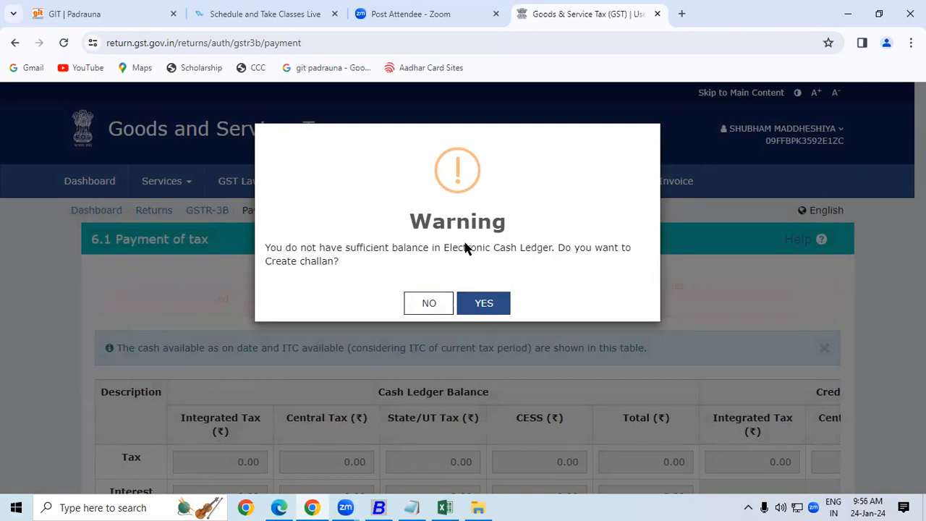
click(481, 306)
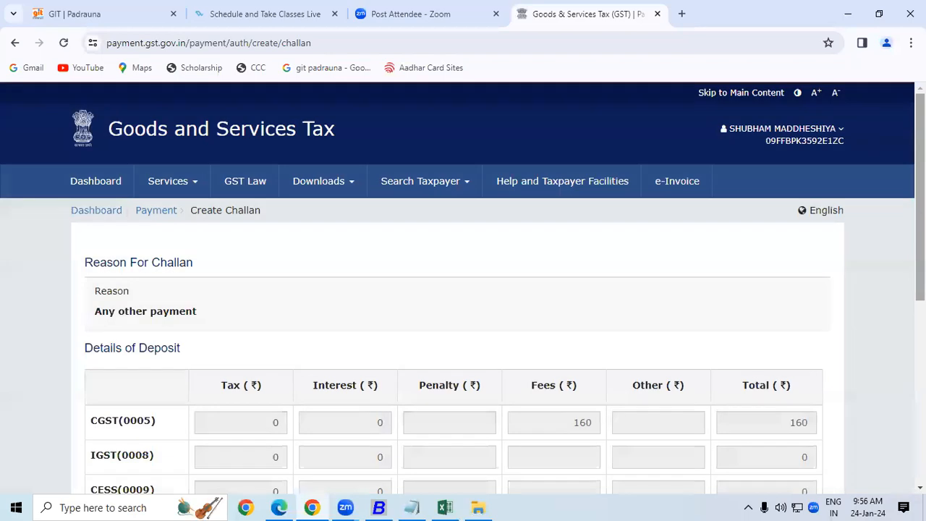
scroll(868, 303, down, 3)
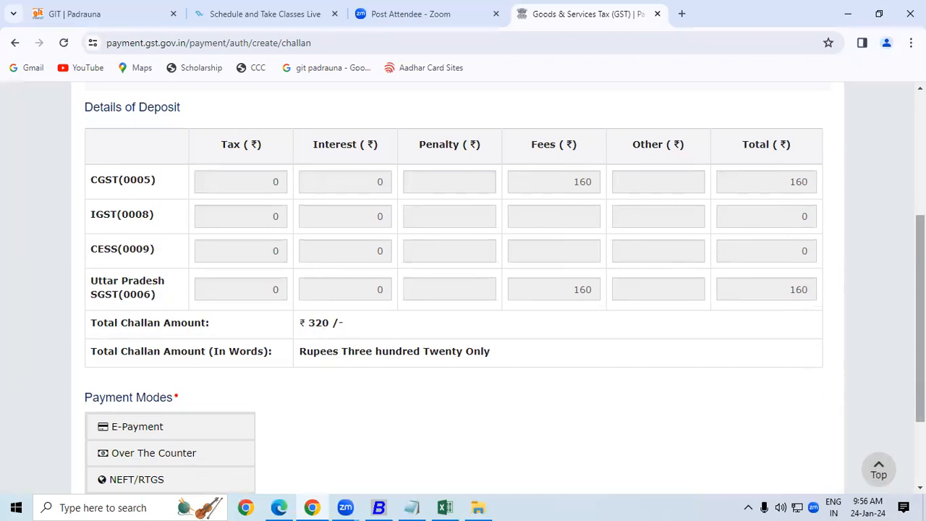
scroll(921, 326, down, 2)
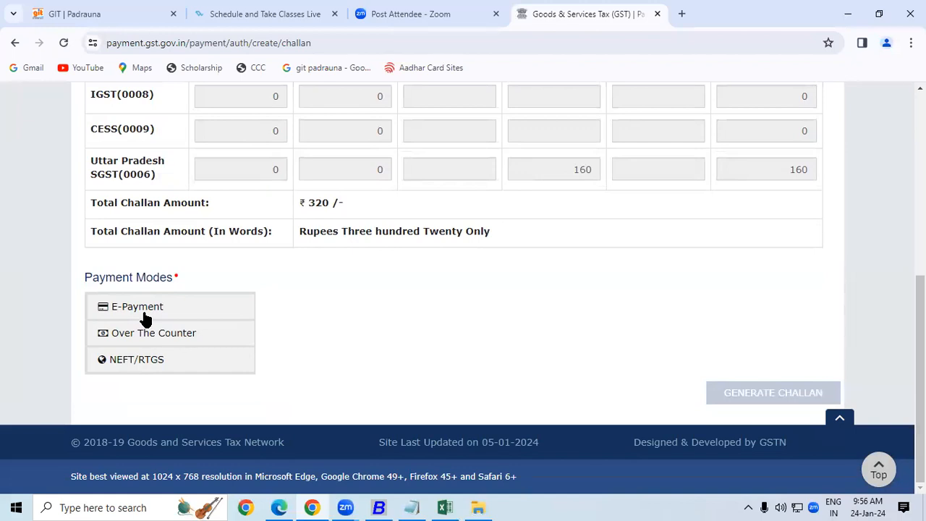
Step: Look through the three payment modes, choose E-Payment and generate the challan
click(146, 319)
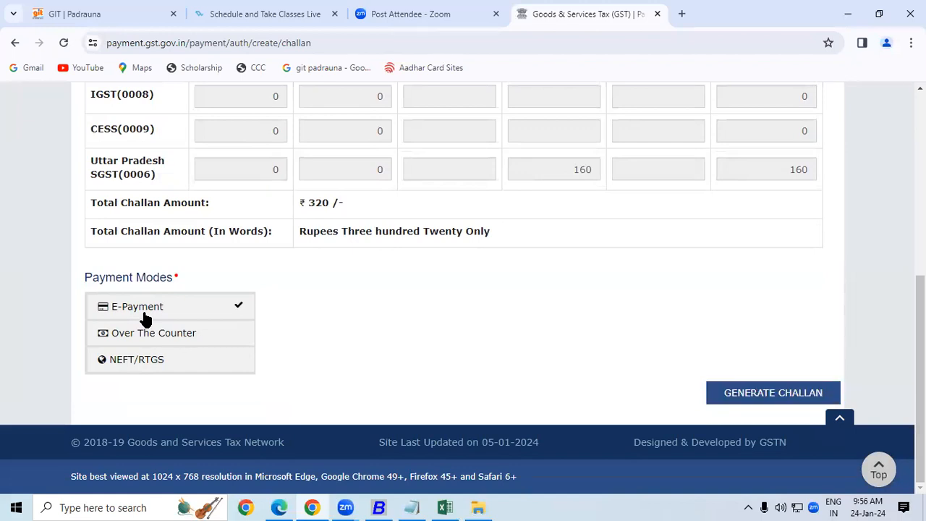
click(147, 334)
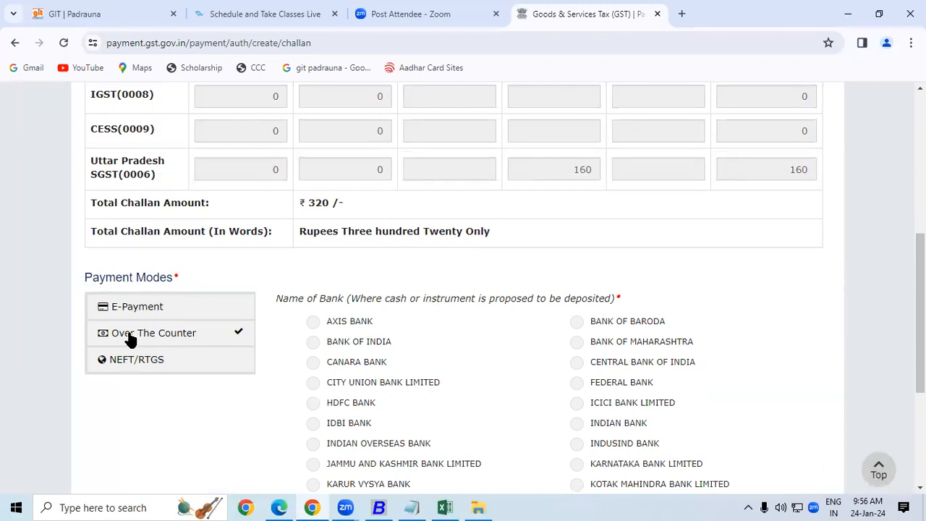
click(131, 359)
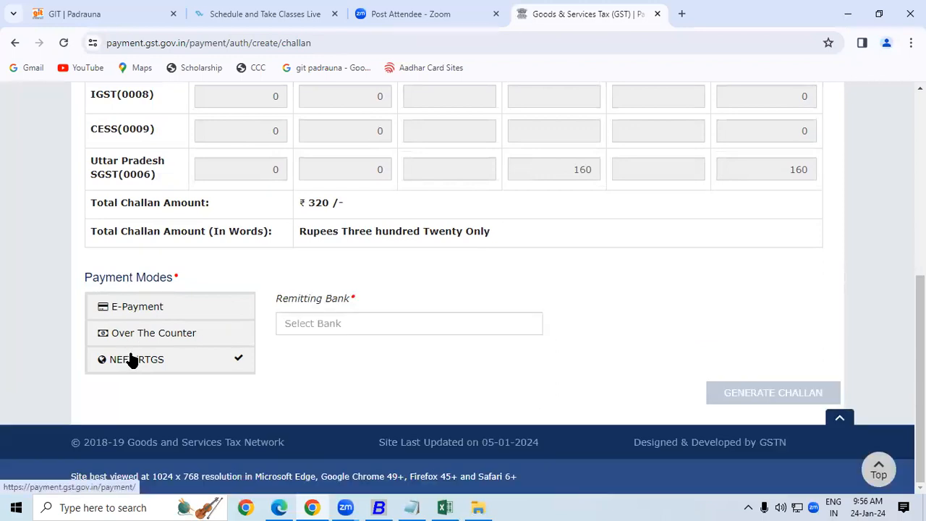
click(129, 309)
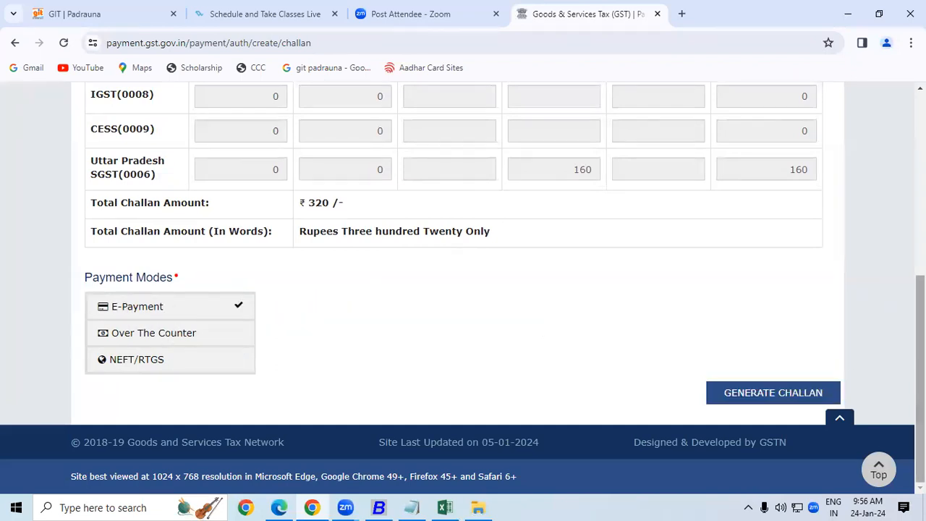
click(761, 397)
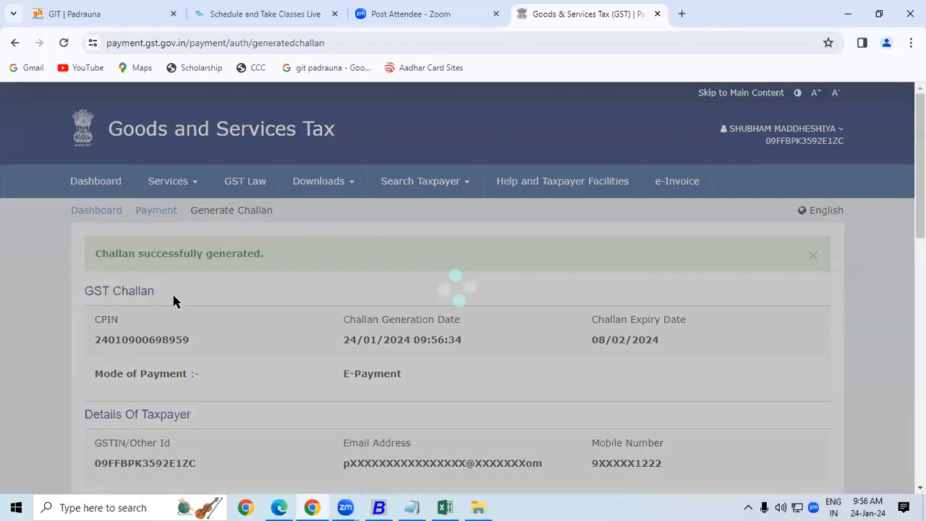
drag(95, 253, 273, 261)
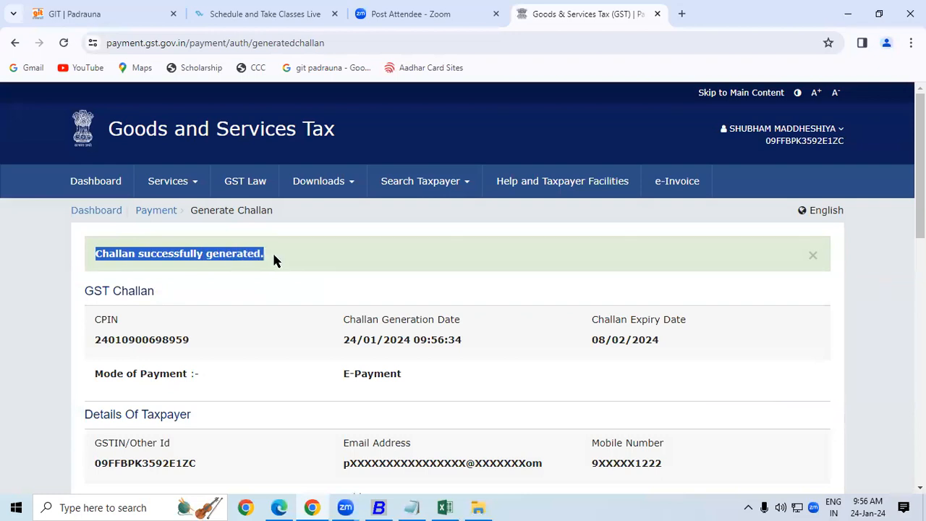
Step: Download the generated challan as a PDF and open the file
drag(919, 188, 919, 325)
scroll(899, 424, down, 5)
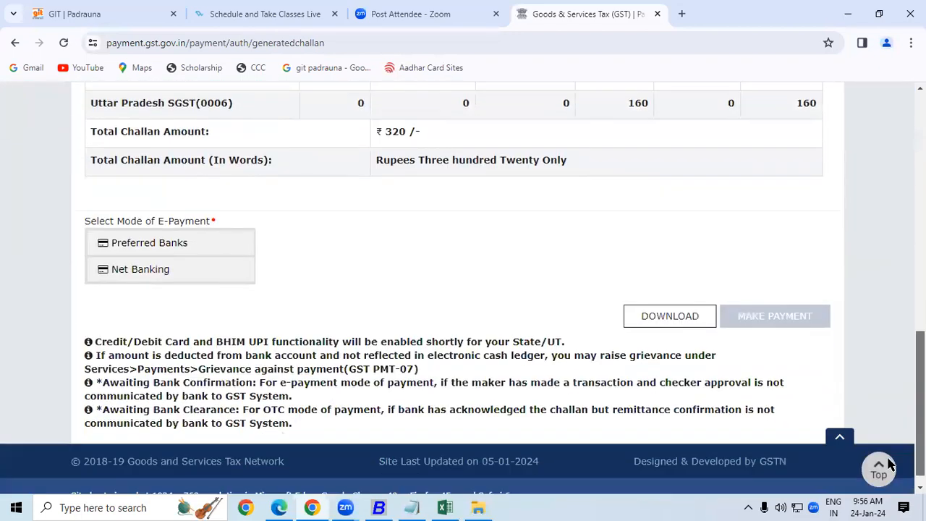
click(669, 297)
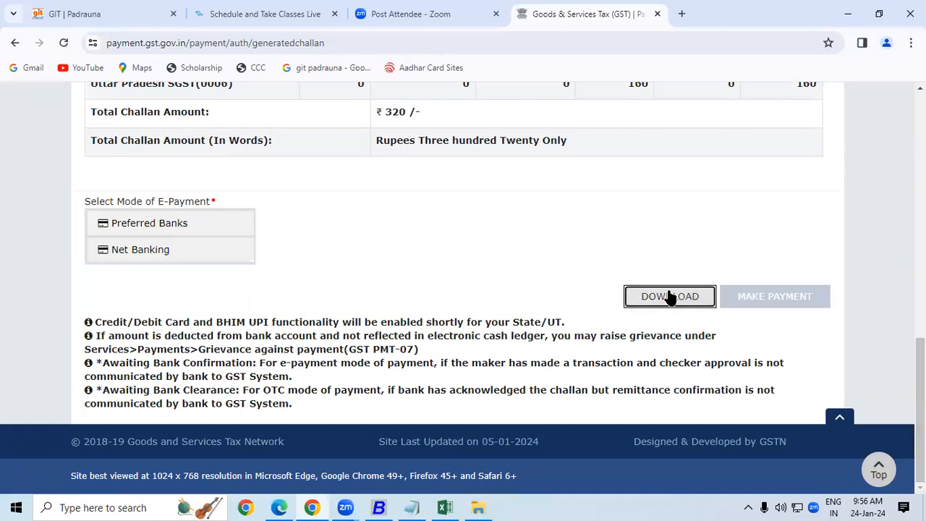
click(690, 76)
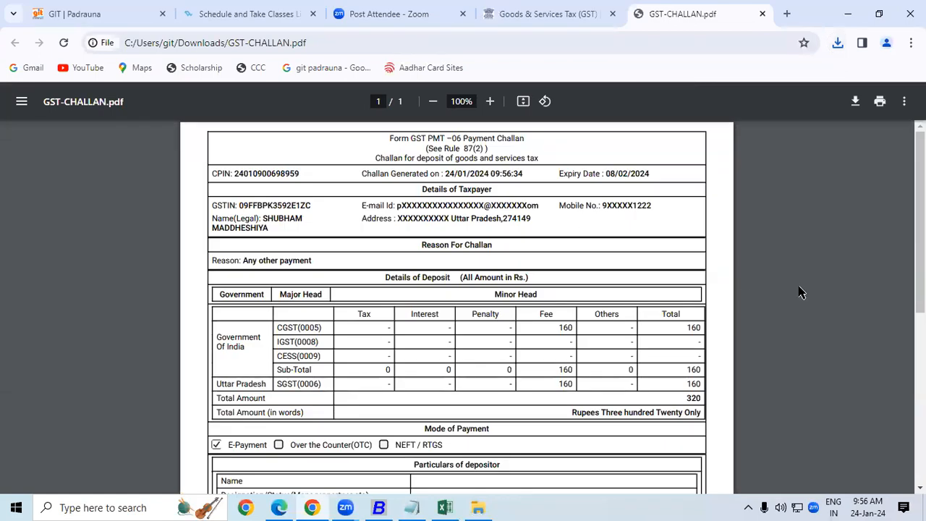
Step: Examine the challan PDF's taxpayer contact details, GSTIN, CPIN, generation date and deposit amounts
scroll(919, 217, down, 1)
scroll(456, 307, up, 1)
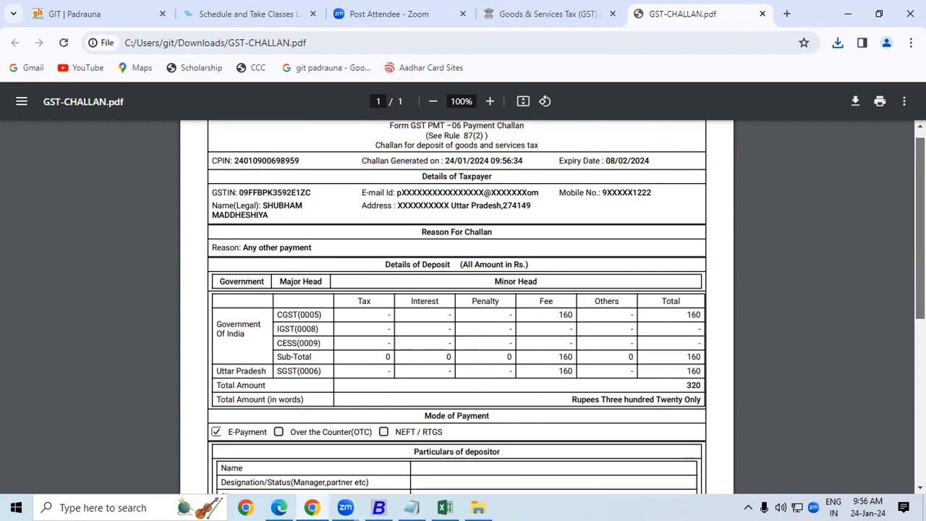
drag(395, 192, 515, 189)
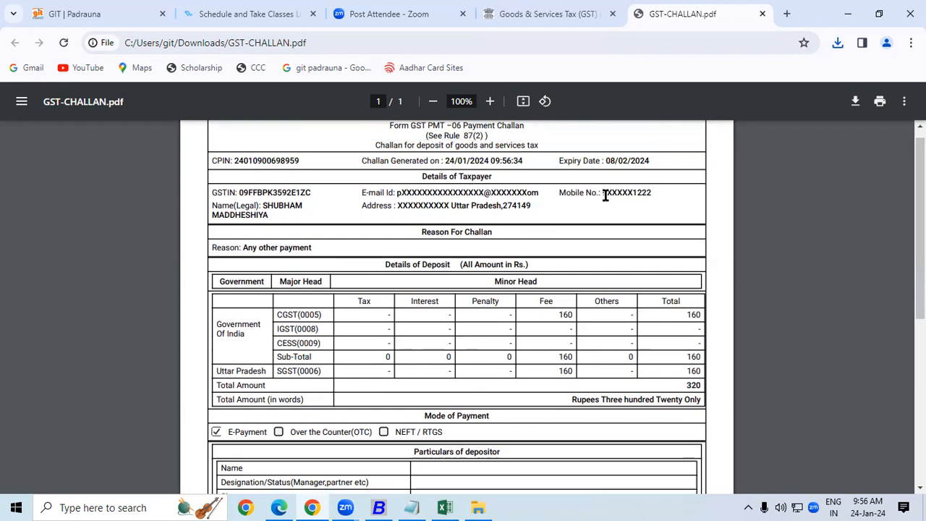
drag(603, 195, 651, 194)
drag(444, 161, 492, 160)
drag(266, 160, 303, 191)
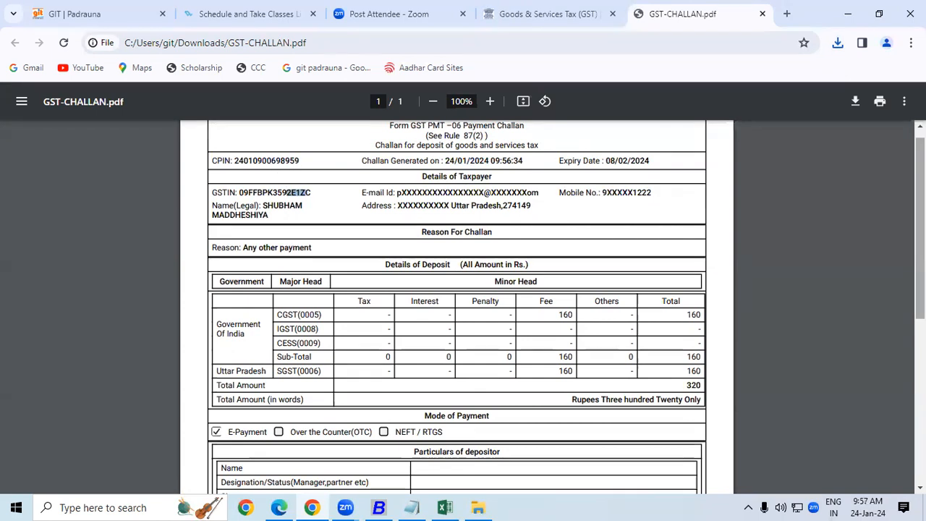
drag(919, 228, 919, 279)
drag(908, 343, 884, 250)
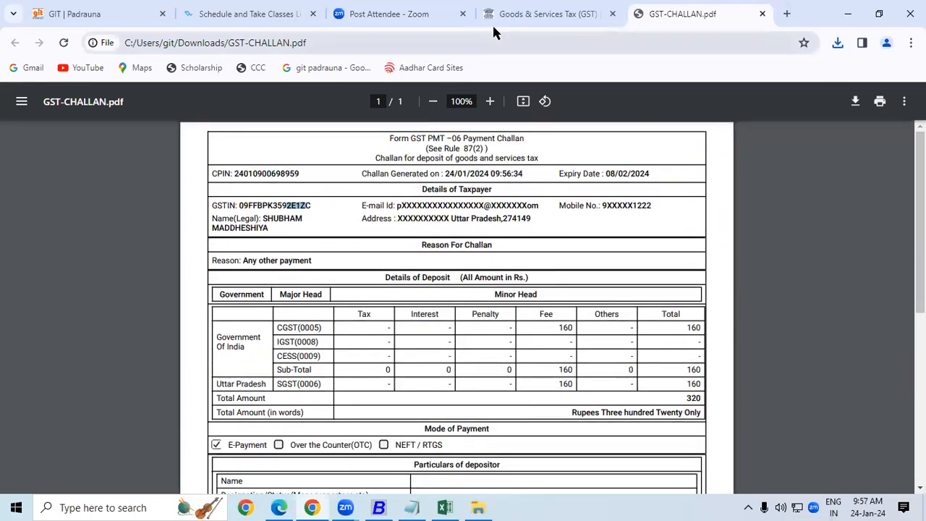
Step: Return to the generated challan page and select Net Banking as the mode of e-payment
click(512, 10)
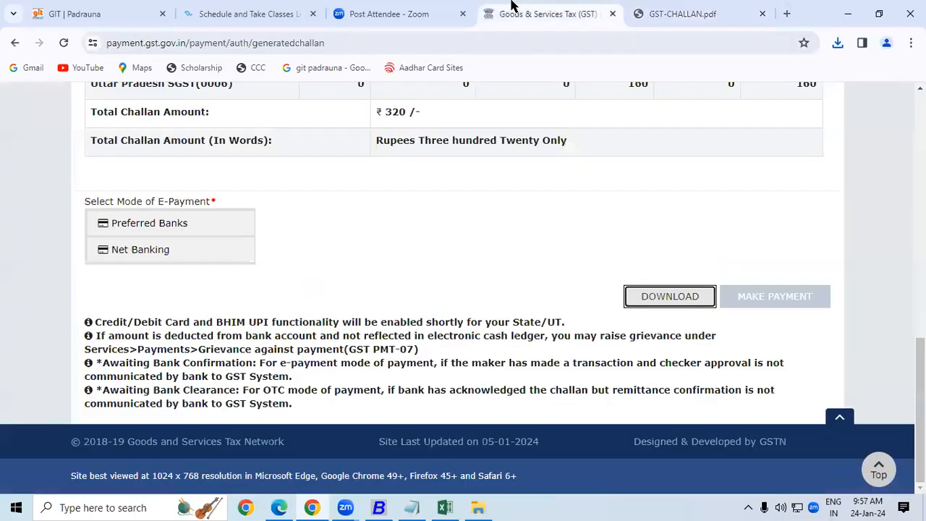
click(142, 251)
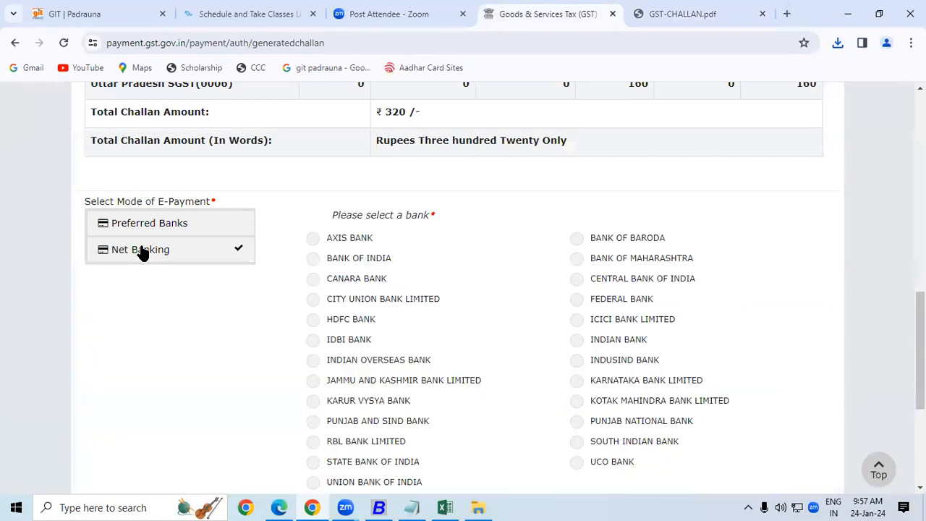
scroll(920, 347, down, 3)
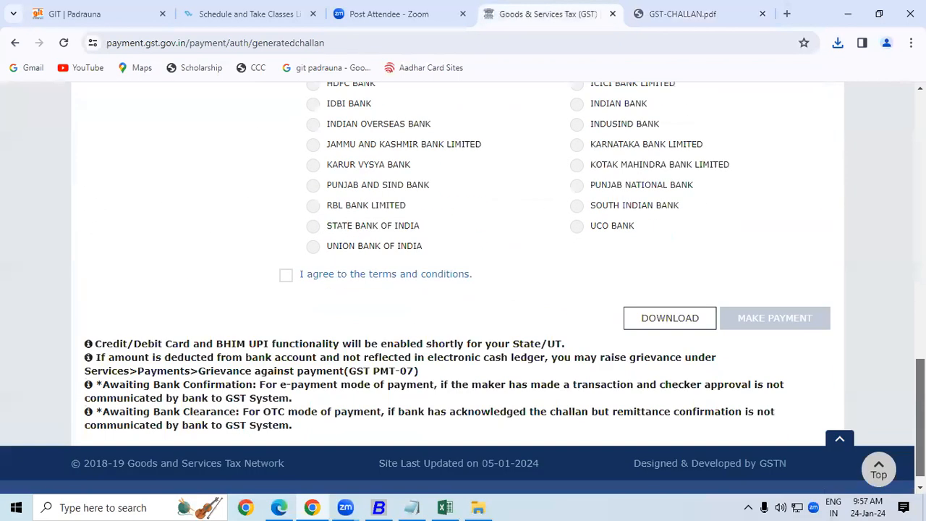
Step: Choose State Bank of India as the net banking bank, agree to the terms and conditions, and proceed to make the payment
scroll(919, 347, up, 2)
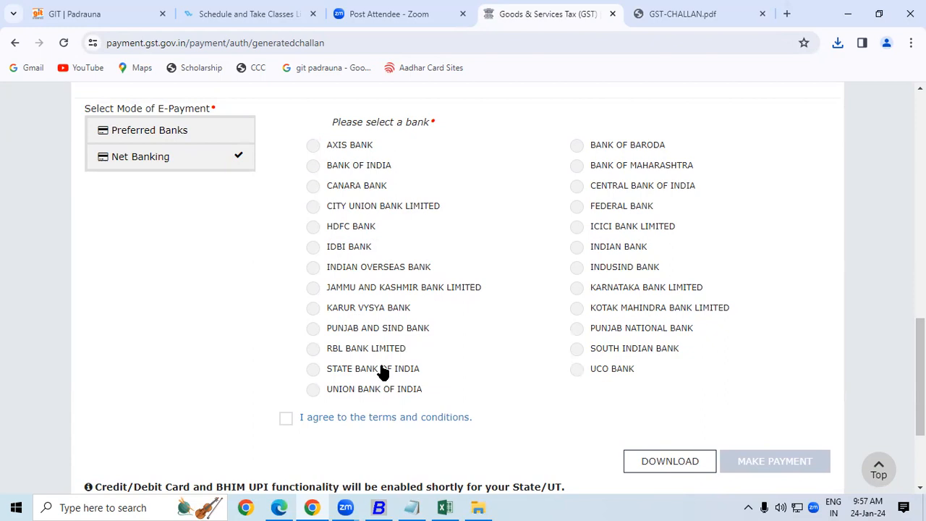
click(314, 369)
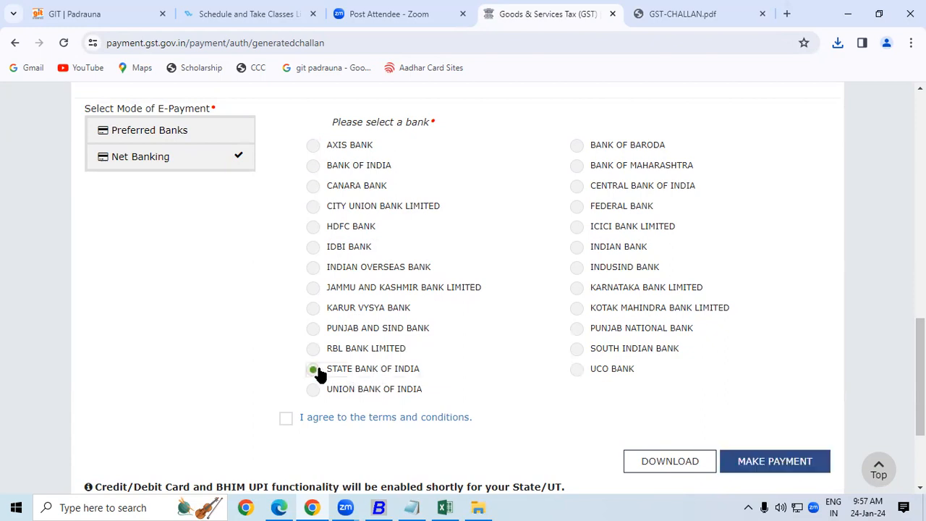
click(284, 421)
key(ctrl+a)
scroll(788, 340, down, 3)
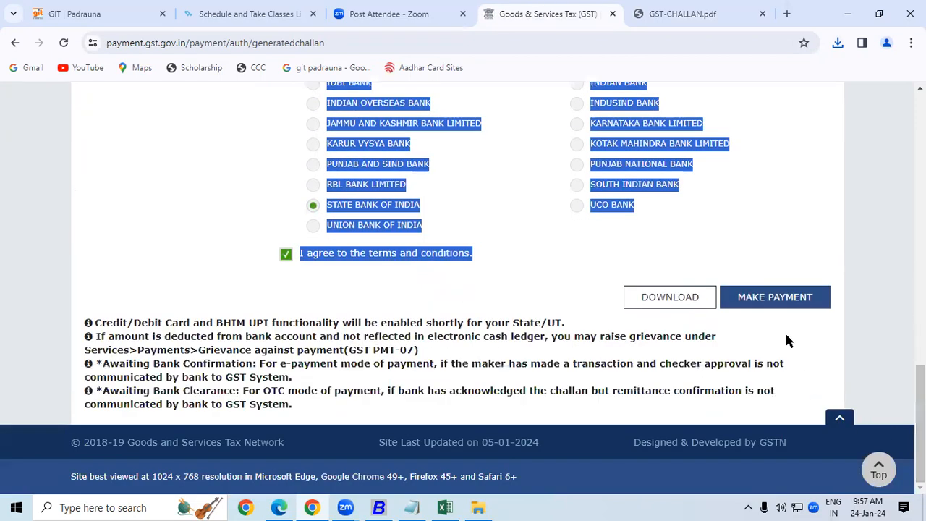
click(771, 299)
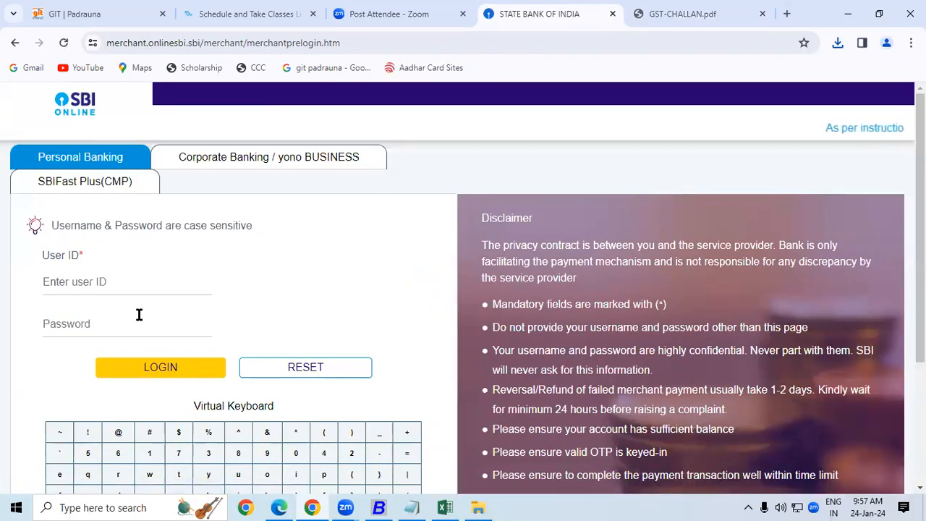
Step: Go through the user ID and password fields of the bank's Personal Banking login form
click(65, 284)
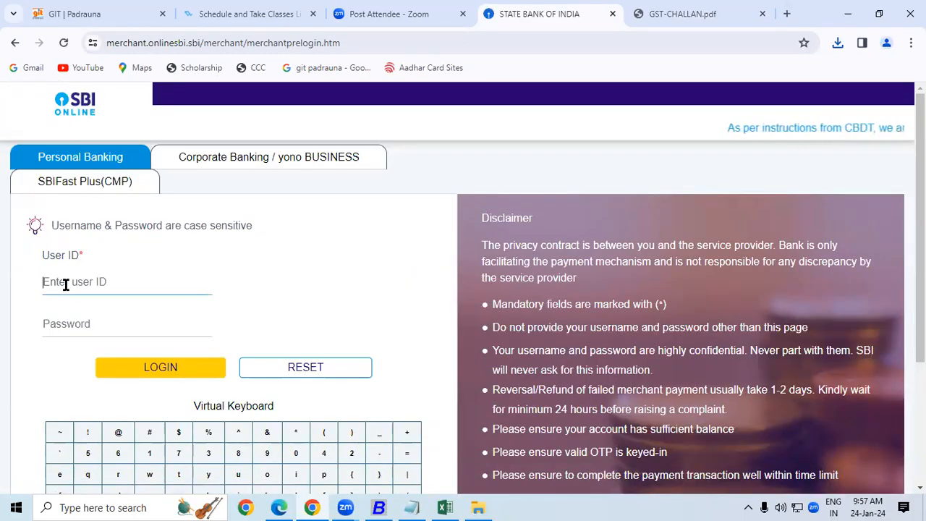
click(65, 332)
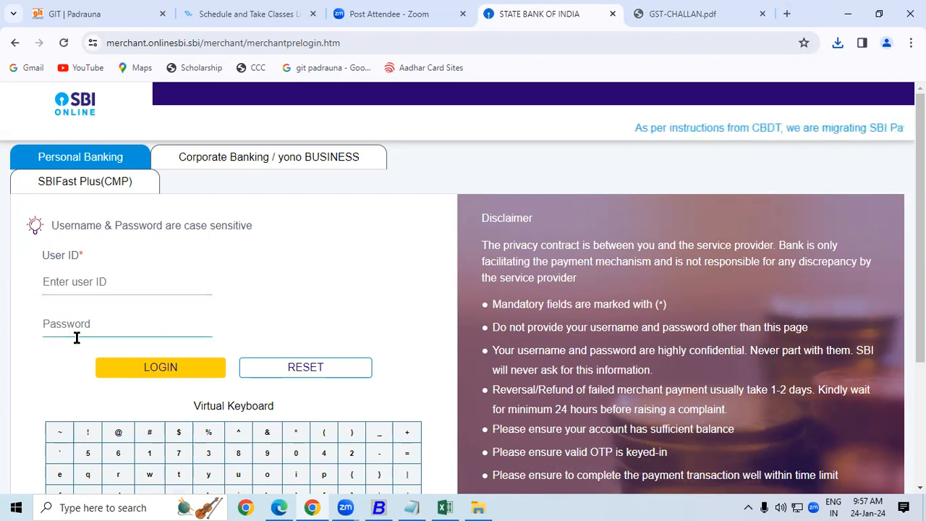